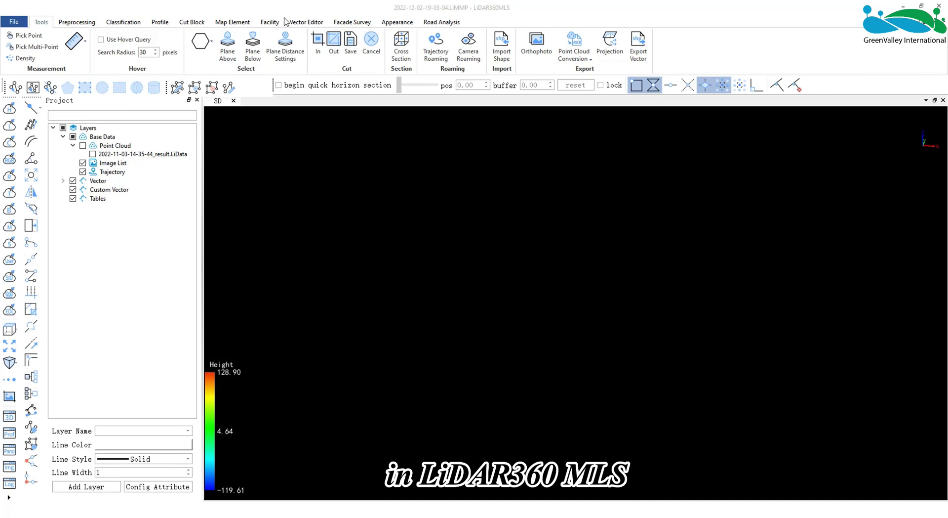
Review the available point cloud classification tools
{"action": "left_click", "coordinate": [115, 26]}
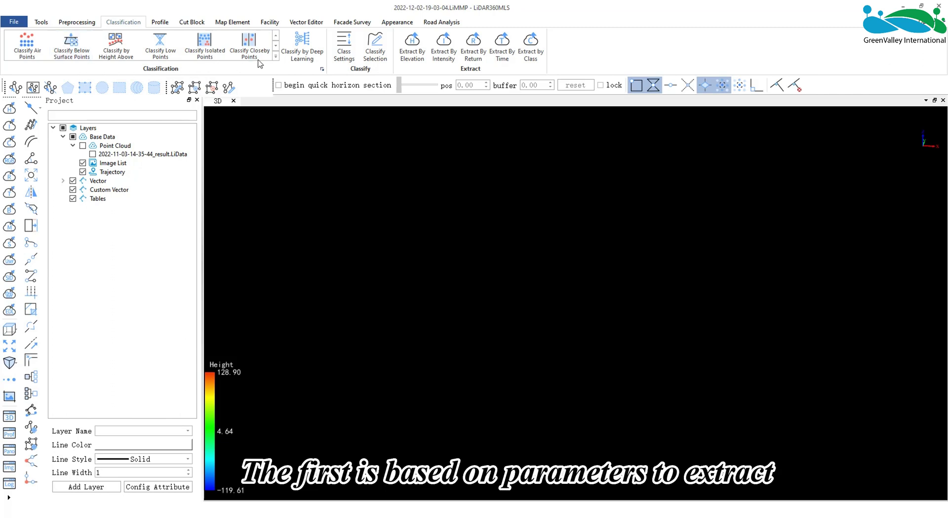
{"action": "left_click", "coordinate": [275, 59]}
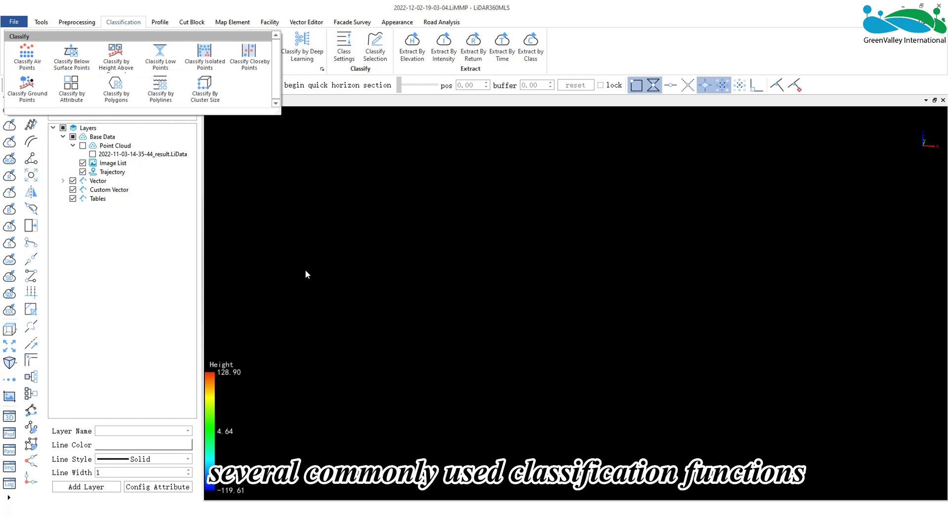
{"action": "left_click", "coordinate": [128, 269]}
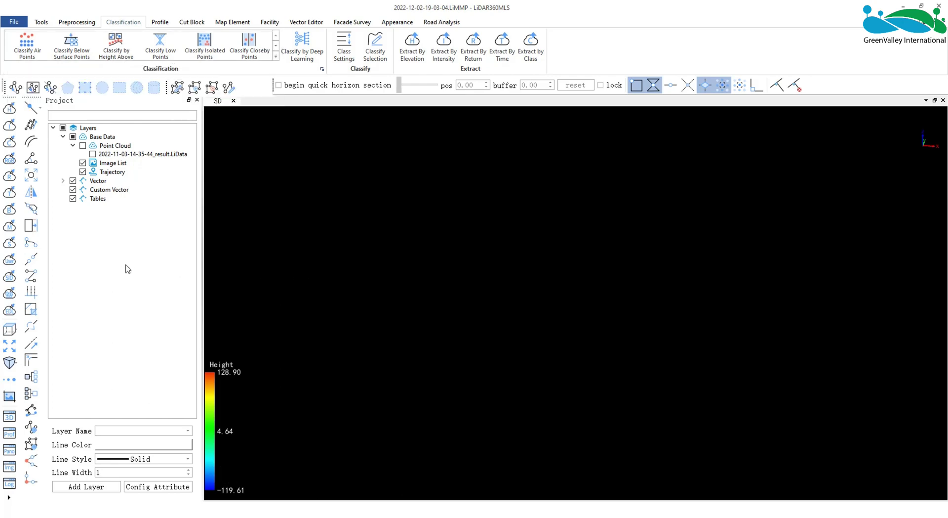
{"action": "left_click", "coordinate": [82, 146]}
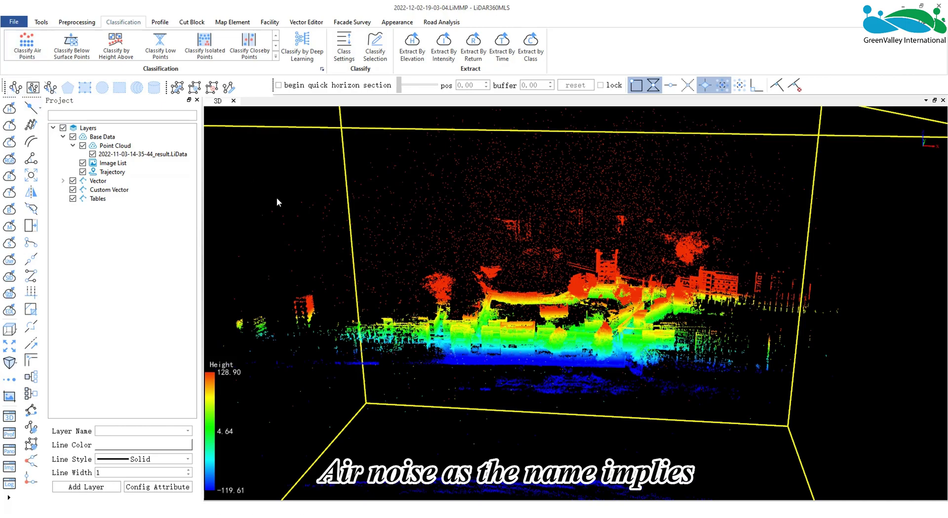
{"action": "mouse_move", "coordinate": [532, 312]}
{"action": "left_mouse_down"}
{"action": "mouse_move", "coordinate": [479, 306]}
{"action": "mouse_move", "coordinate": [523, 324]}
{"action": "mouse_move", "coordinate": [498, 289]}
{"action": "mouse_move", "coordinate": [517, 316]}
{"action": "left_mouse_up"}
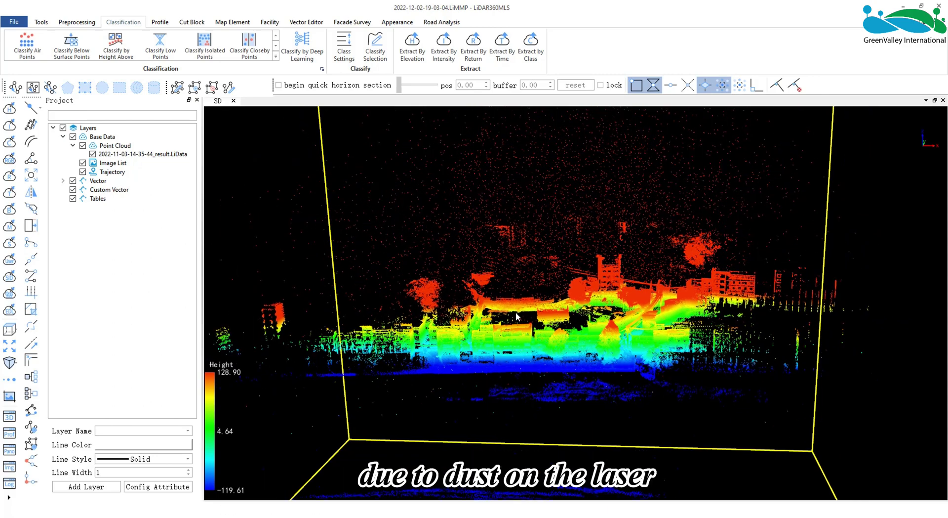
{"action": "scroll", "coordinate": [517, 316], "scroll_direction": "down", "scroll_amount": 1}
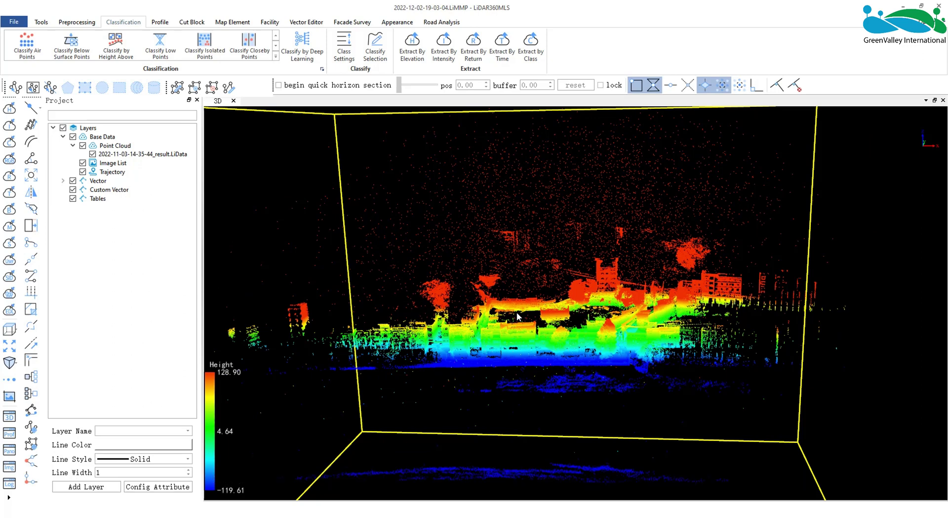
Classify the air points from Never Classified into class 10-Reserved10, using the default parameters
{"action": "left_click", "coordinate": [27, 45]}
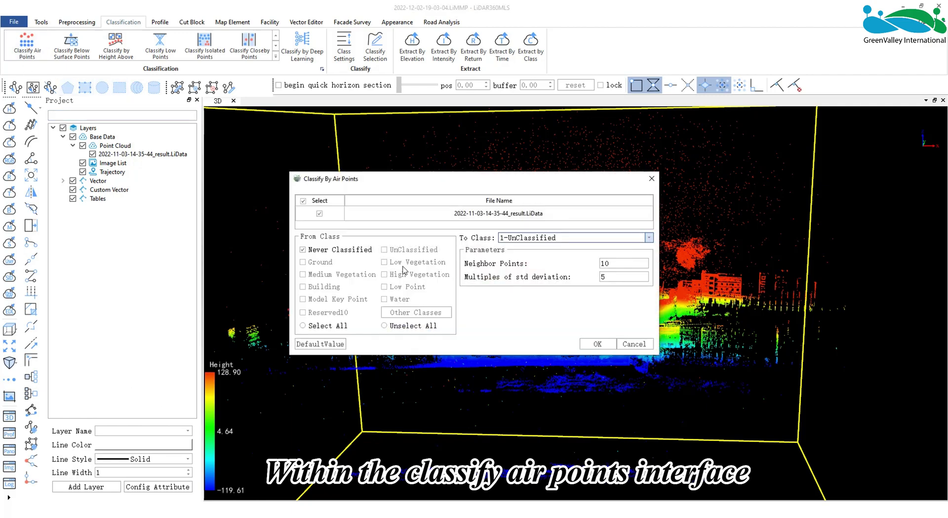
{"action": "left_click_drag", "start_coordinate": [449, 189], "coordinate": [363, 189]}
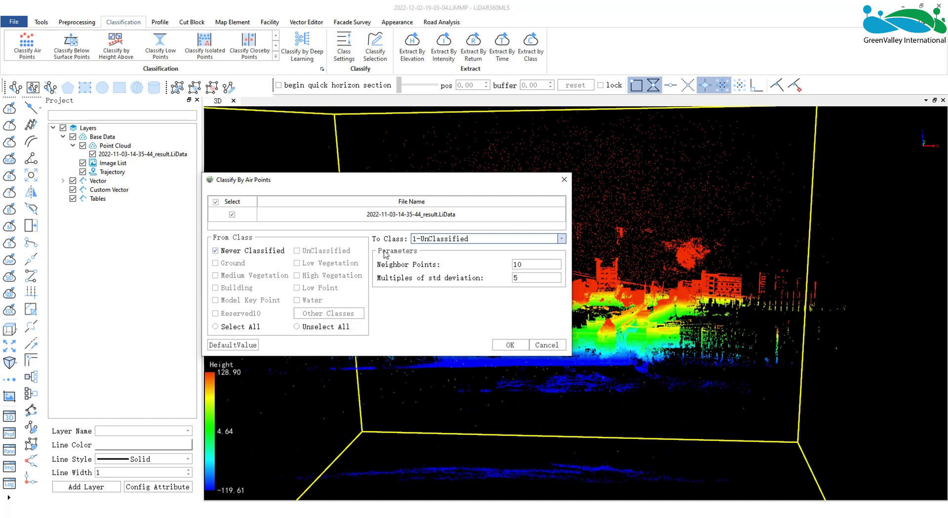
{"action": "left_click", "coordinate": [430, 240]}
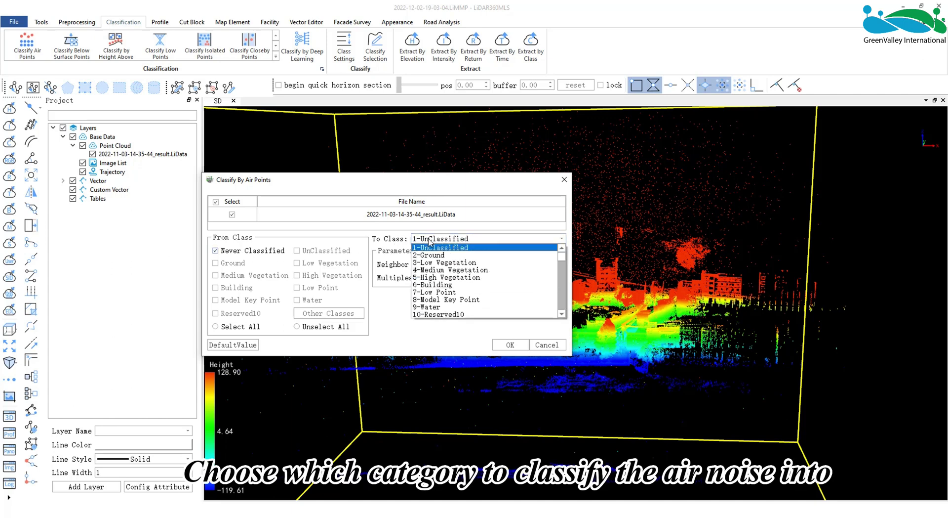
{"action": "left_click", "coordinate": [438, 314]}
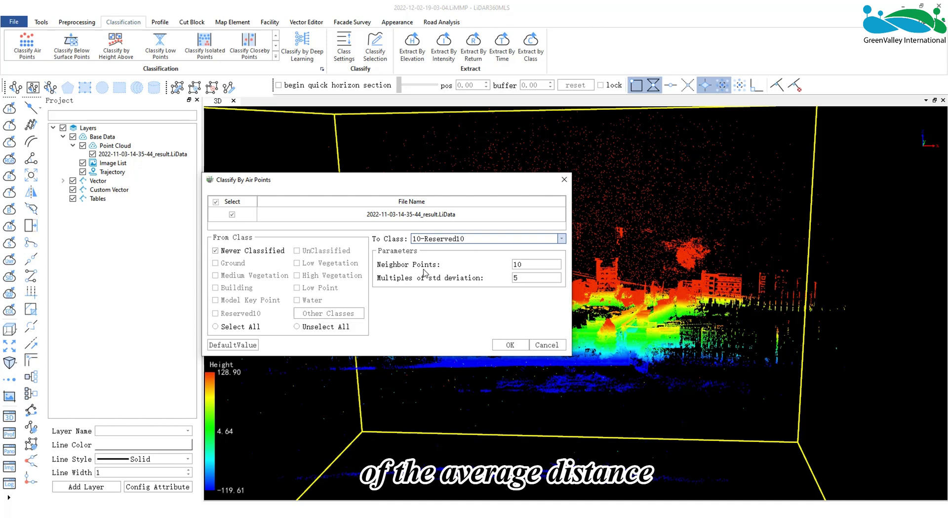
{"action": "mouse_move", "coordinate": [523, 267]}
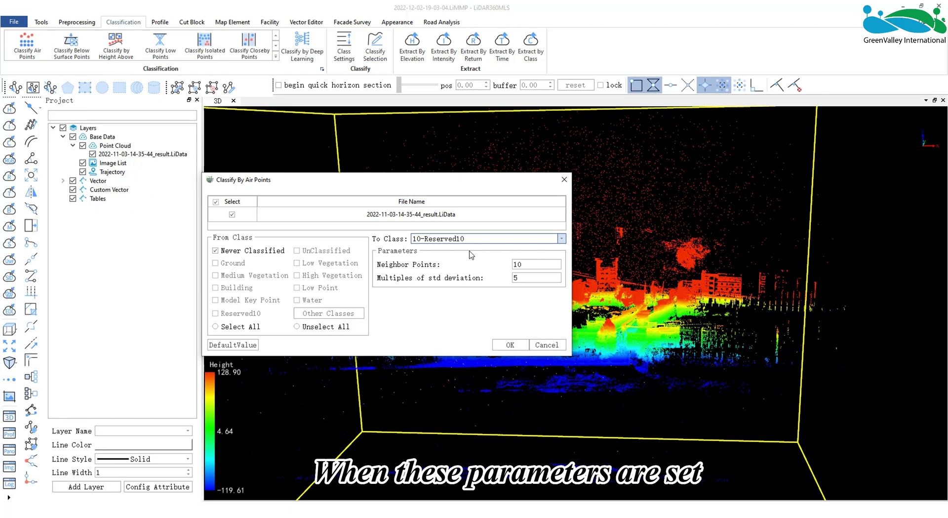
{"action": "left_click", "coordinate": [511, 346]}
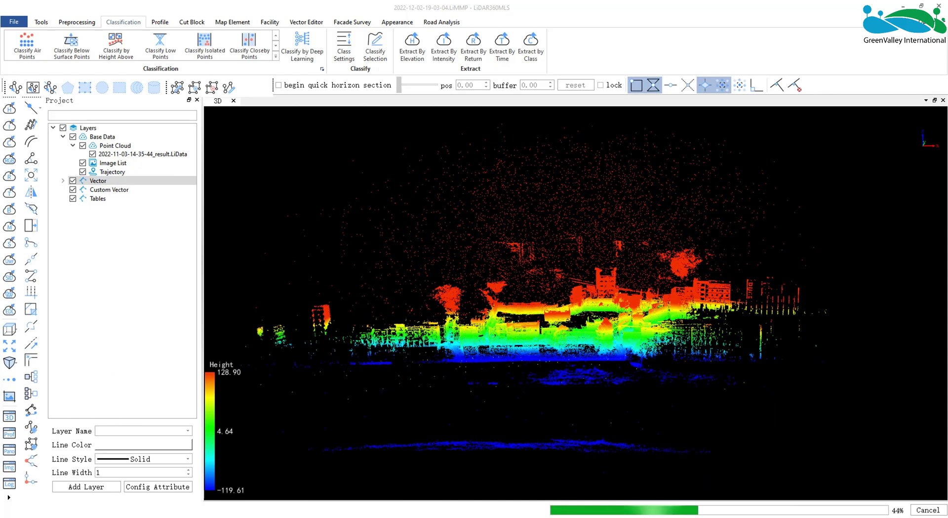
Hide the Never Classified points to inspect only the Reserved10 air noise
{"action": "left_click_drag", "start_coordinate": [450, 325], "coordinate": [312, 287]}
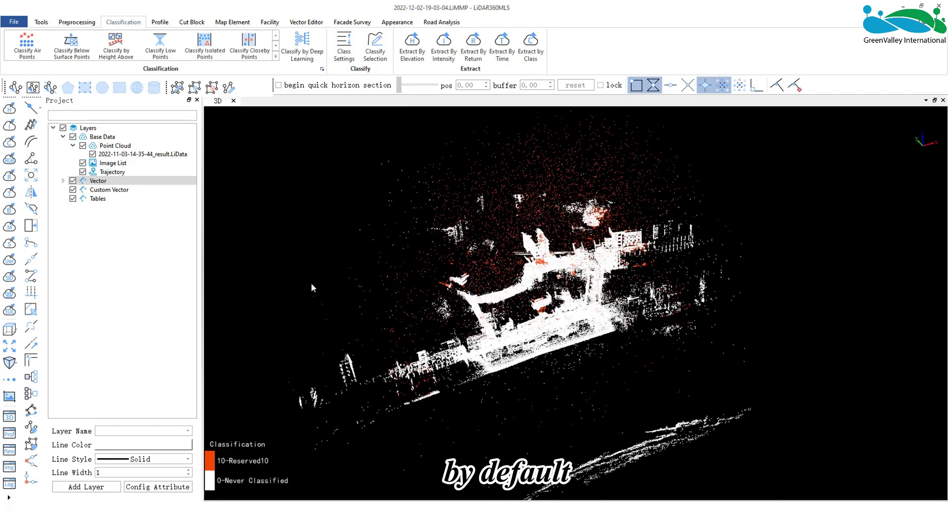
{"action": "left_click", "coordinate": [9, 142]}
{"action": "left_click", "coordinate": [485, 294]}
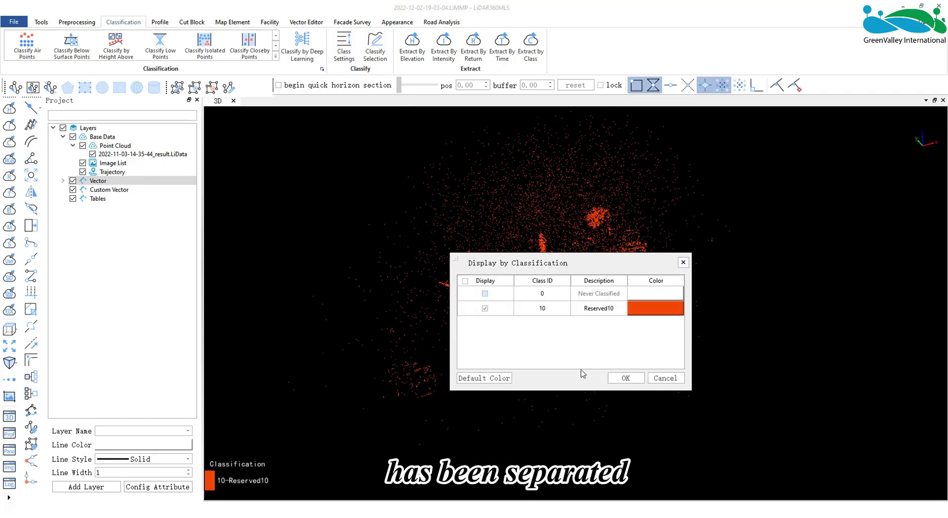
{"action": "left_click", "coordinate": [625, 377]}
{"action": "mouse_move", "coordinate": [568, 390]}
{"action": "left_mouse_down"}
{"action": "mouse_move", "coordinate": [497, 267]}
{"action": "mouse_move", "coordinate": [568, 348]}
{"action": "mouse_move", "coordinate": [532, 296]}
{"action": "mouse_move", "coordinate": [492, 343]}
{"action": "mouse_move", "coordinate": [499, 336]}
{"action": "left_mouse_up"}
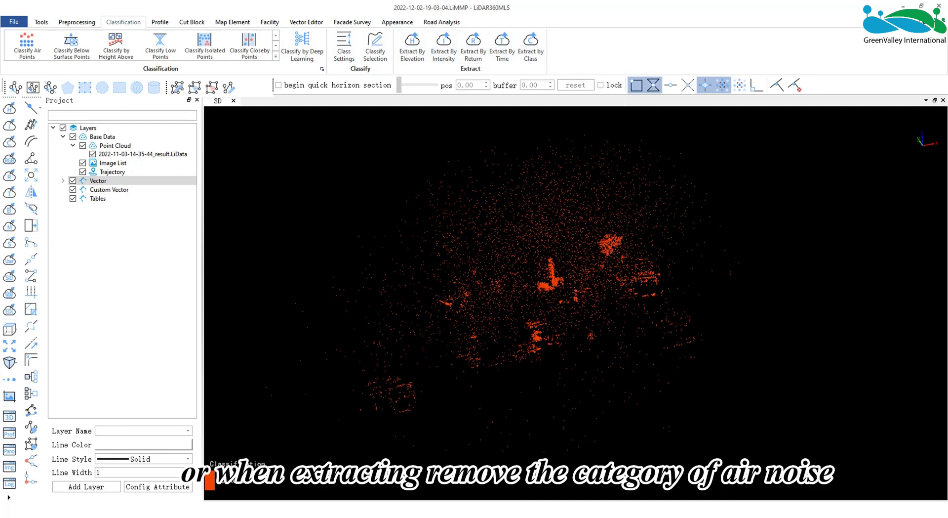
Turn the display of the Never Classified points back on
{"action": "left_click", "coordinate": [9, 142]}
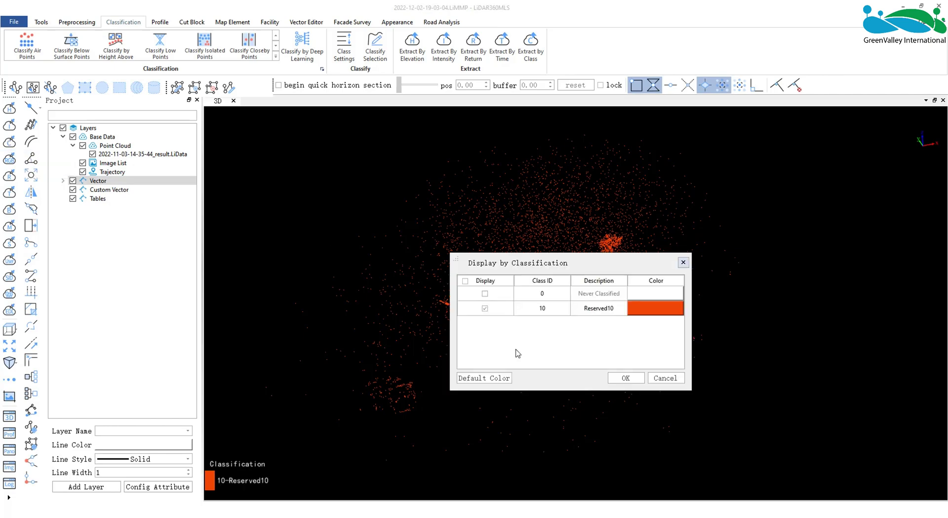
{"action": "left_click", "coordinate": [485, 293]}
{"action": "left_click", "coordinate": [625, 377]}
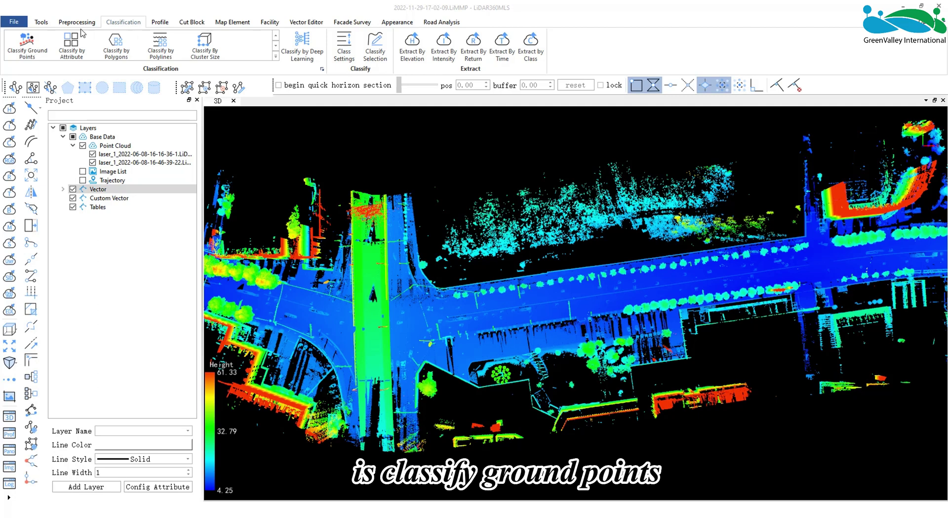
Classify the ground points of both laser files from UnClassified into 2-Ground and inspect the classified road surface
{"action": "left_click", "coordinate": [36, 49]}
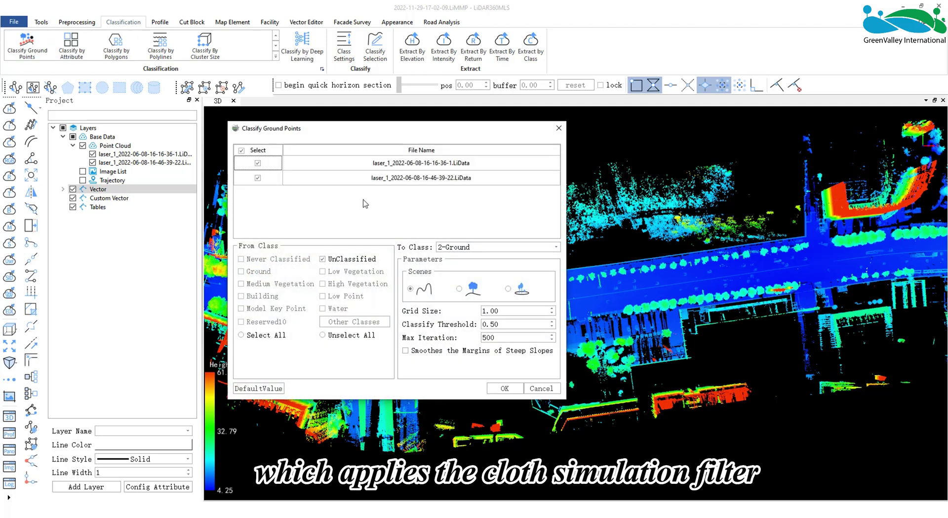
{"action": "left_click_drag", "start_coordinate": [345, 132], "coordinate": [327, 126]}
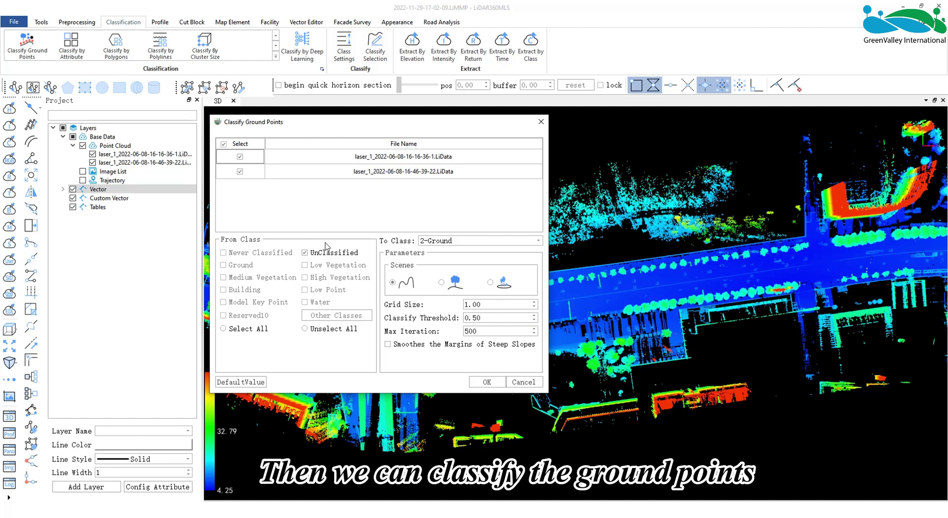
{"action": "left_click", "coordinate": [425, 240]}
{"action": "left_click", "coordinate": [444, 262]}
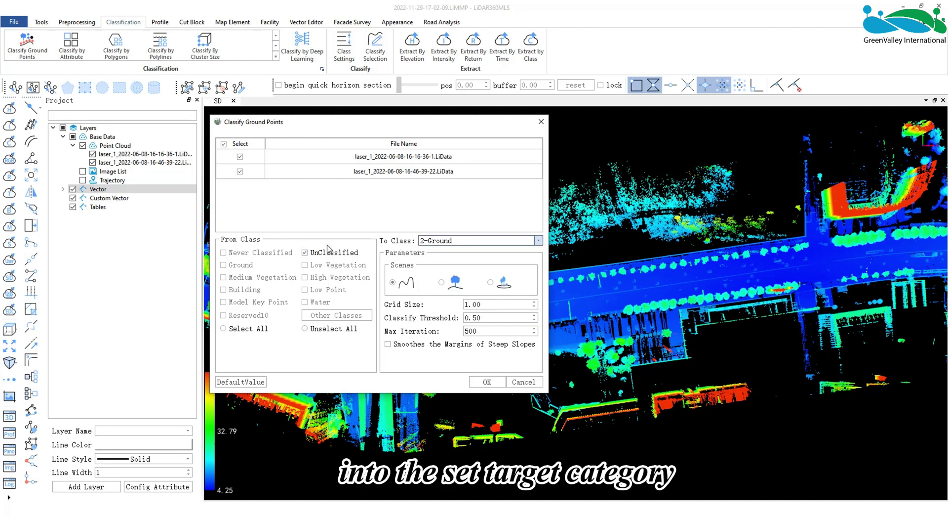
{"action": "left_click_drag", "start_coordinate": [344, 127], "coordinate": [163, 109]}
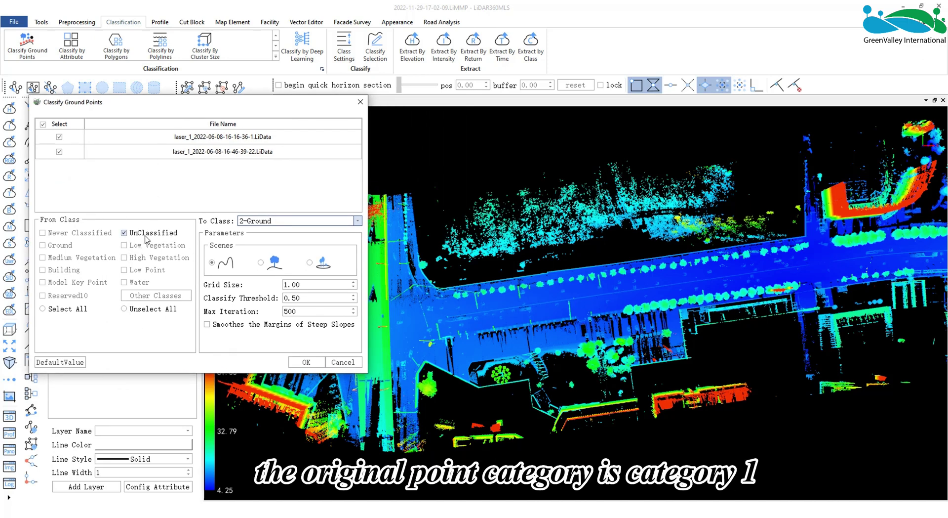
{"action": "left_click", "coordinate": [262, 223]}
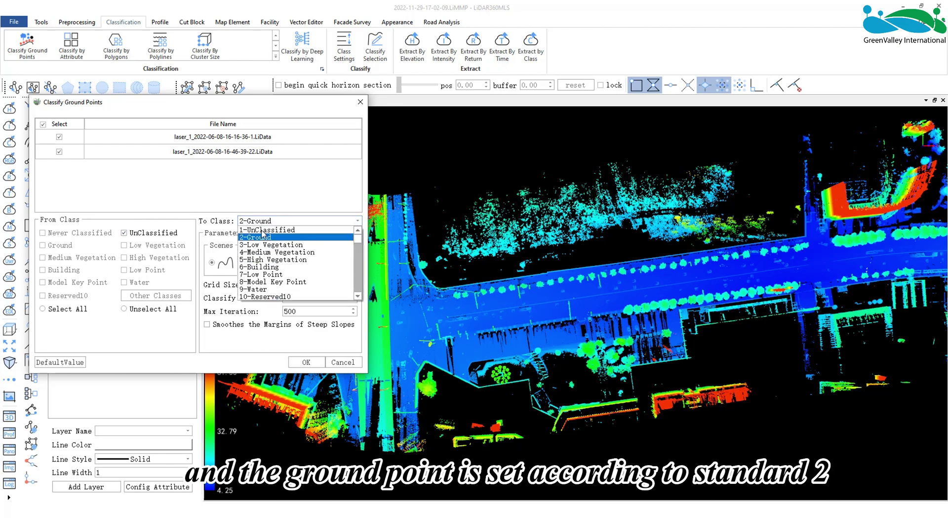
{"action": "left_click", "coordinate": [262, 238]}
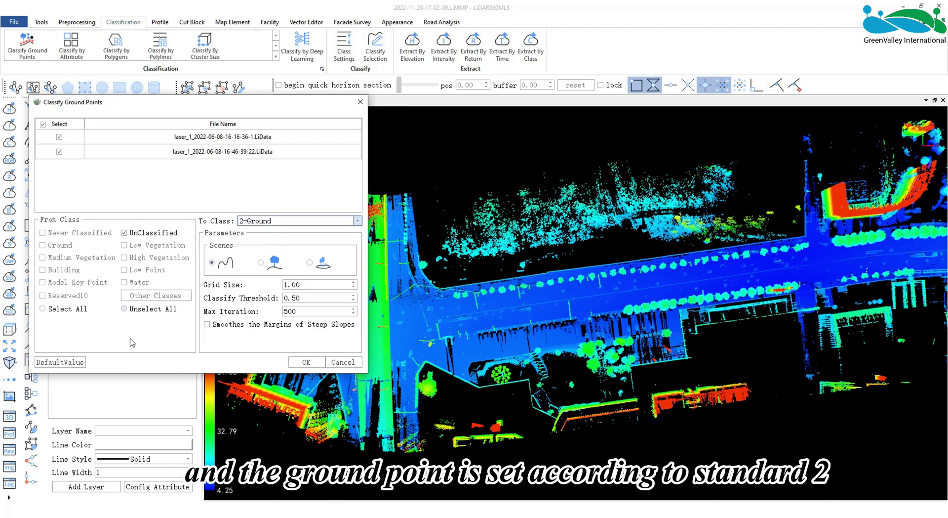
{"action": "left_click", "coordinate": [308, 364]}
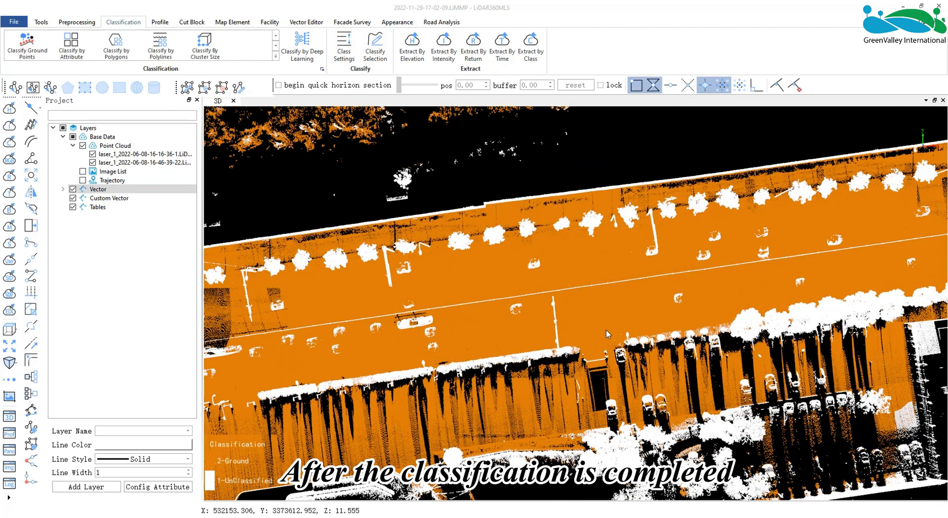
{"action": "mouse_move", "coordinate": [597, 332]}
{"action": "left_mouse_down"}
{"action": "mouse_move", "coordinate": [660, 325]}
{"action": "mouse_move", "coordinate": [359, 257]}
{"action": "mouse_move", "coordinate": [381, 339]}
{"action": "left_mouse_up"}
{"action": "scroll", "coordinate": [339, 338], "scroll_direction": "up", "scroll_amount": 3}
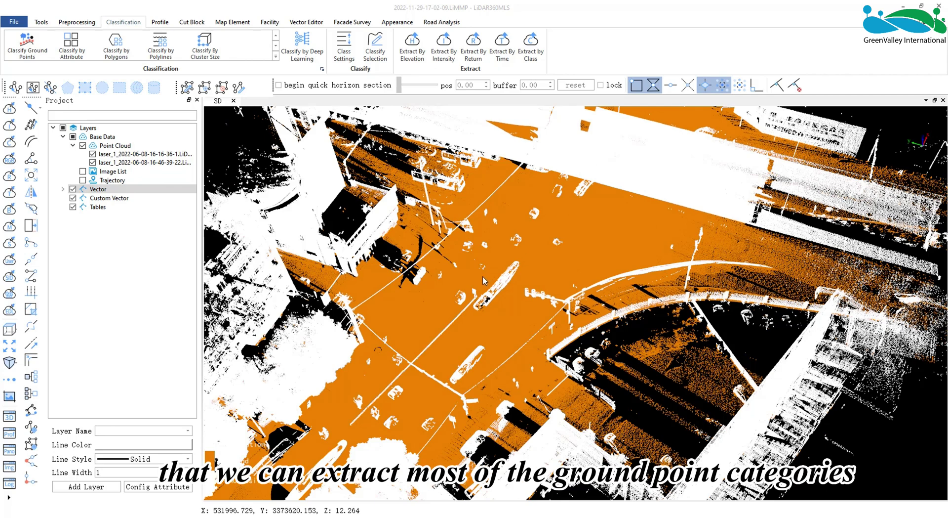
{"action": "left_click_drag", "start_coordinate": [506, 284], "coordinate": [508, 306]}
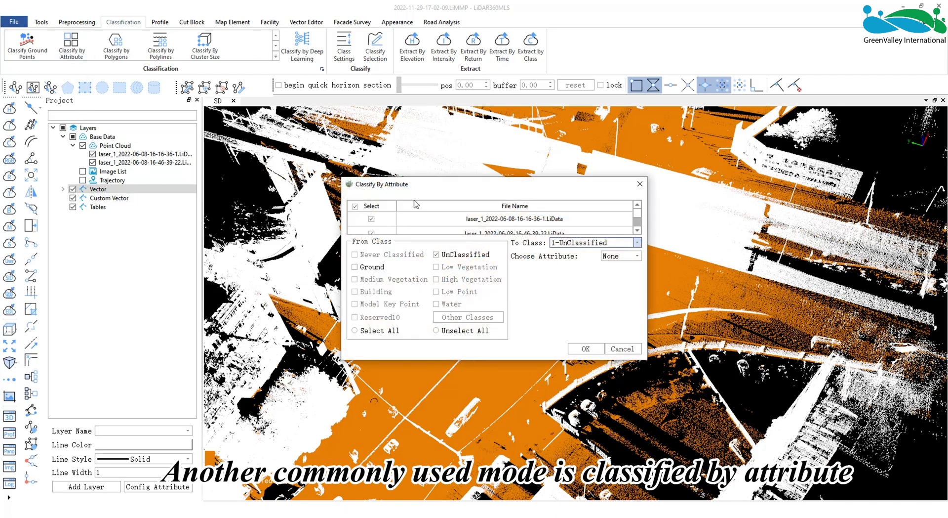
Configure Classify By Attribute to filter the UnClassified points by Intensity over the range 0 to 65535
{"action": "left_click_drag", "start_coordinate": [418, 190], "coordinate": [314, 154]}
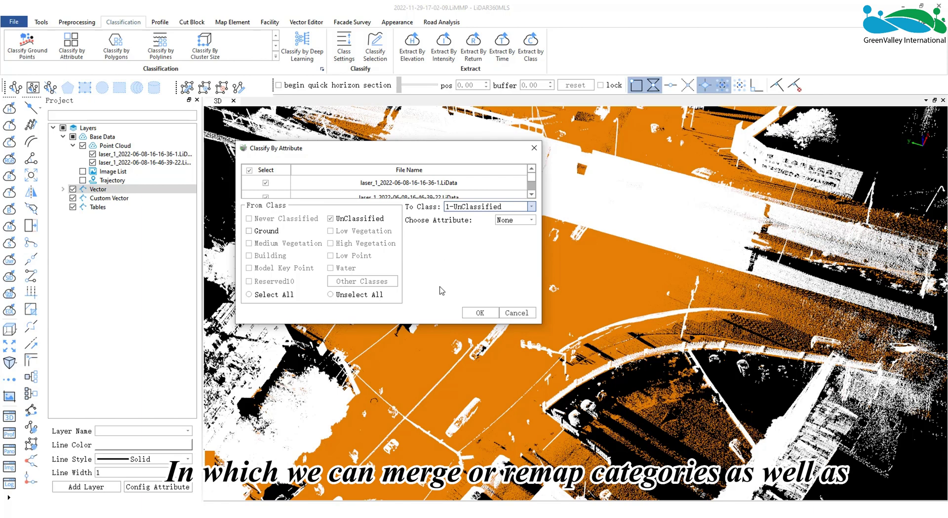
{"action": "left_click", "coordinate": [521, 220]}
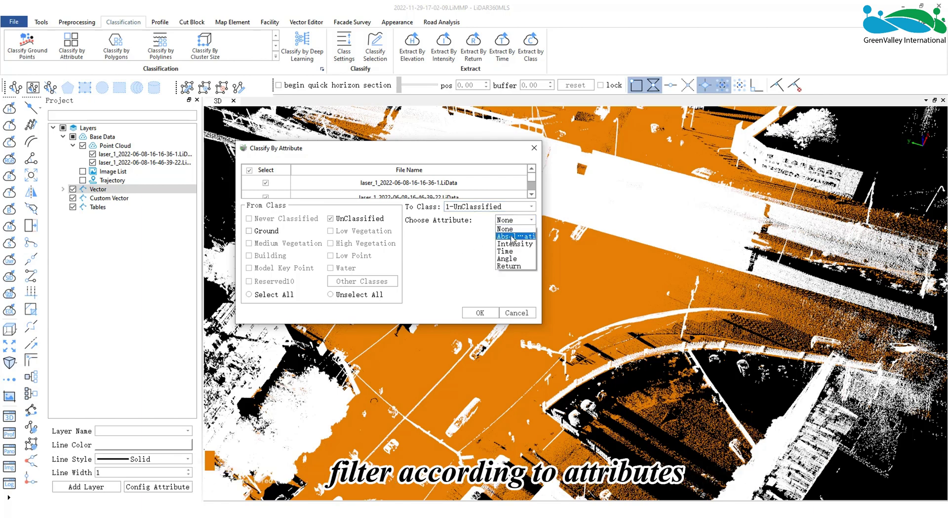
{"action": "left_click", "coordinate": [513, 238]}
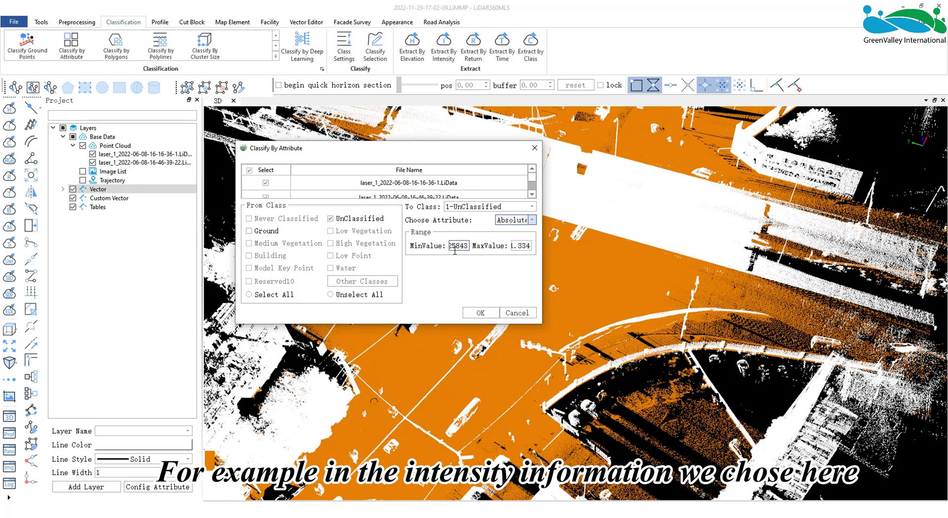
{"action": "left_click", "coordinate": [508, 222]}
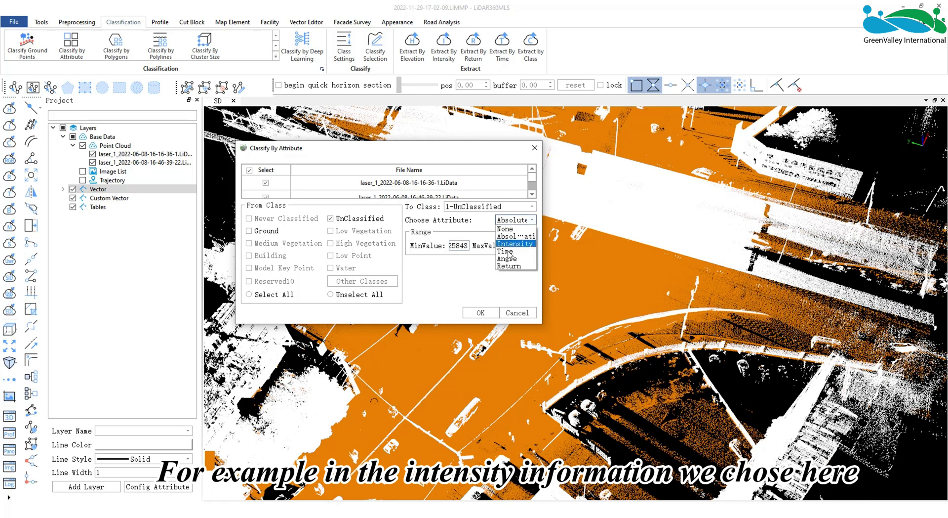
{"action": "left_click", "coordinate": [514, 244]}
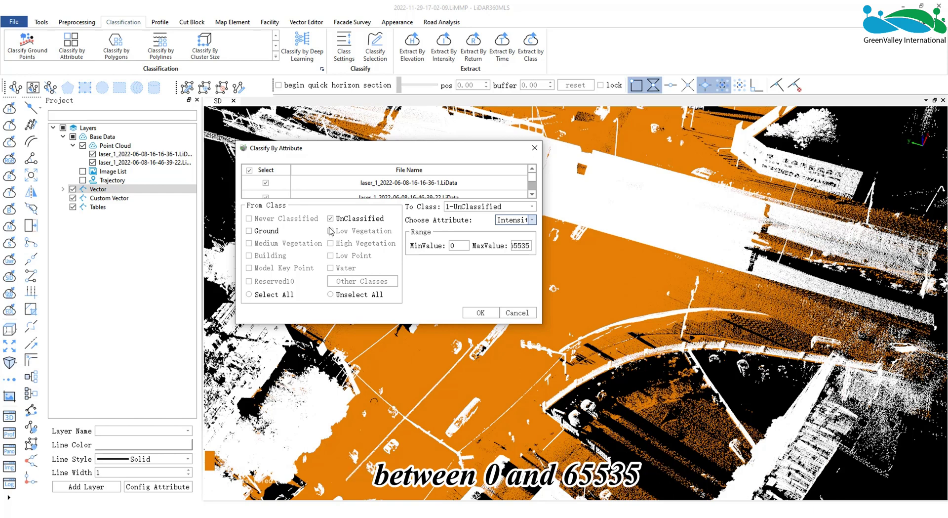
{"action": "left_click", "coordinate": [456, 245]}
{"action": "left_click", "coordinate": [523, 245]}
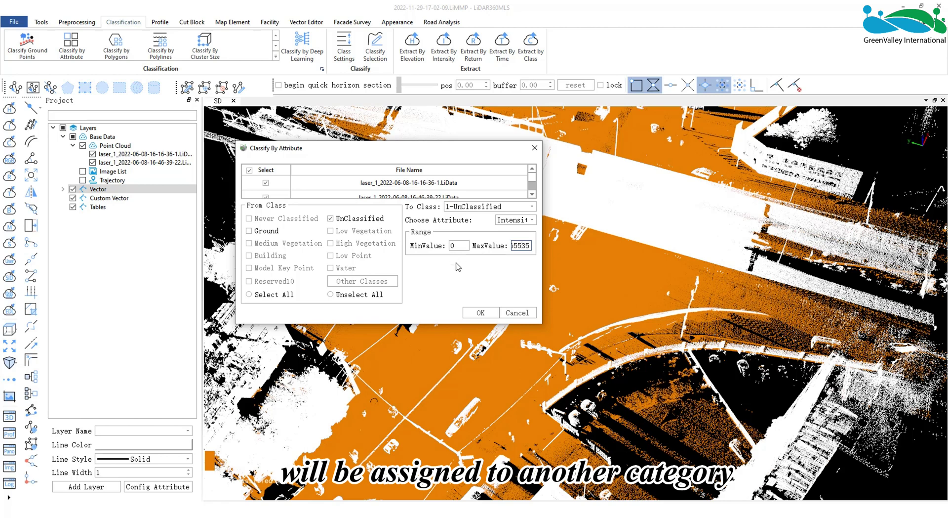
Set the attribute classification's target class to 3-Low Vegetation and review its intensity range limits
{"action": "left_click", "coordinate": [456, 206]}
{"action": "left_click", "coordinate": [464, 231]}
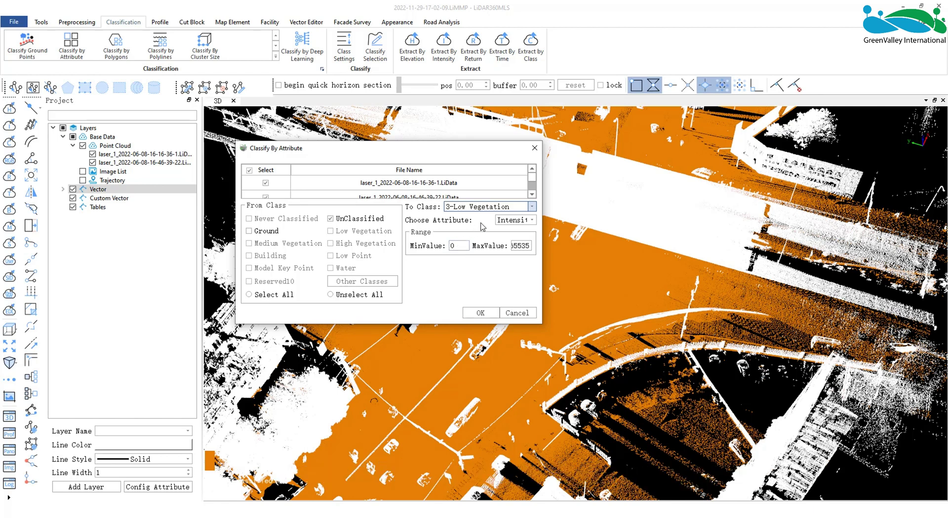
{"action": "double_click", "coordinate": [452, 246]}
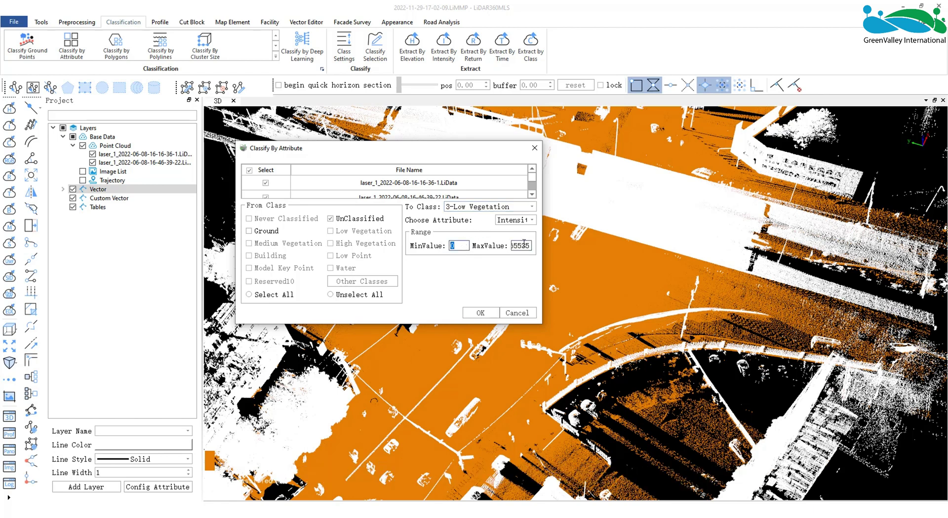
{"action": "left_click_drag", "start_coordinate": [524, 245], "coordinate": [504, 242]}
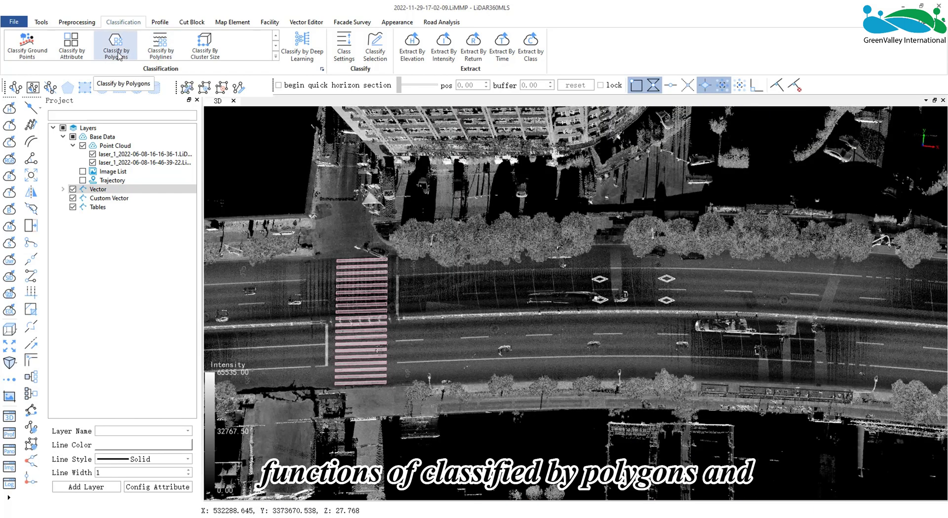
Classify the UnClassified and Ground points inside the Crosswalk layer's polygons into class 10-Reserved10
{"action": "left_click", "coordinate": [125, 59]}
{"action": "left_click_drag", "start_coordinate": [506, 177], "coordinate": [226, 112]}
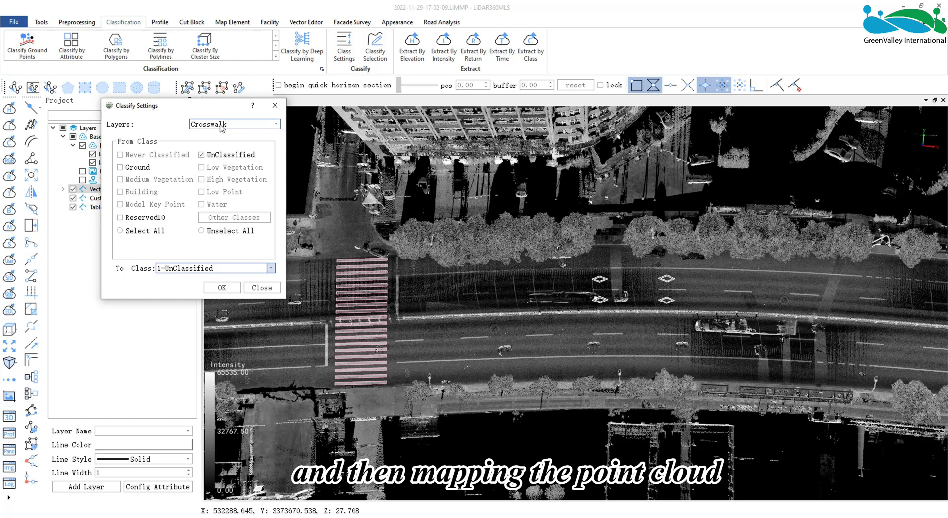
{"action": "left_click", "coordinate": [199, 269]}
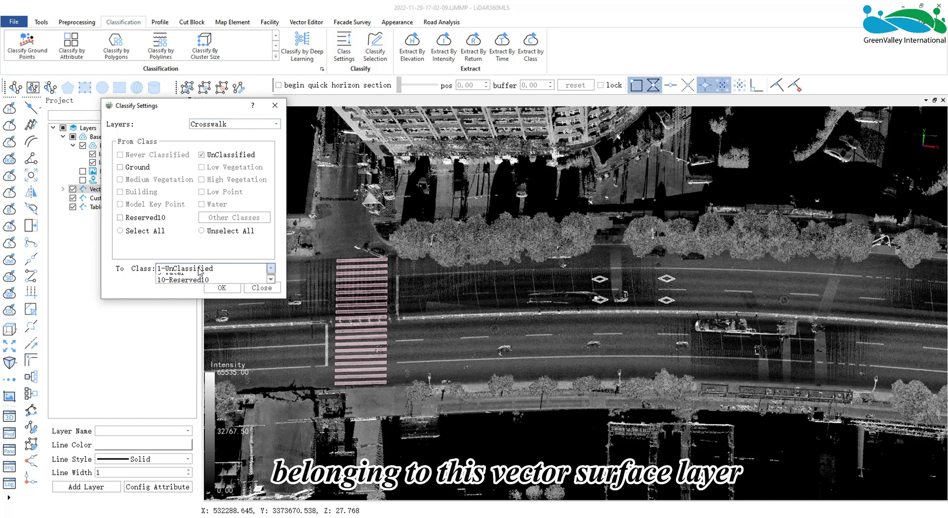
{"action": "left_click", "coordinate": [200, 265]}
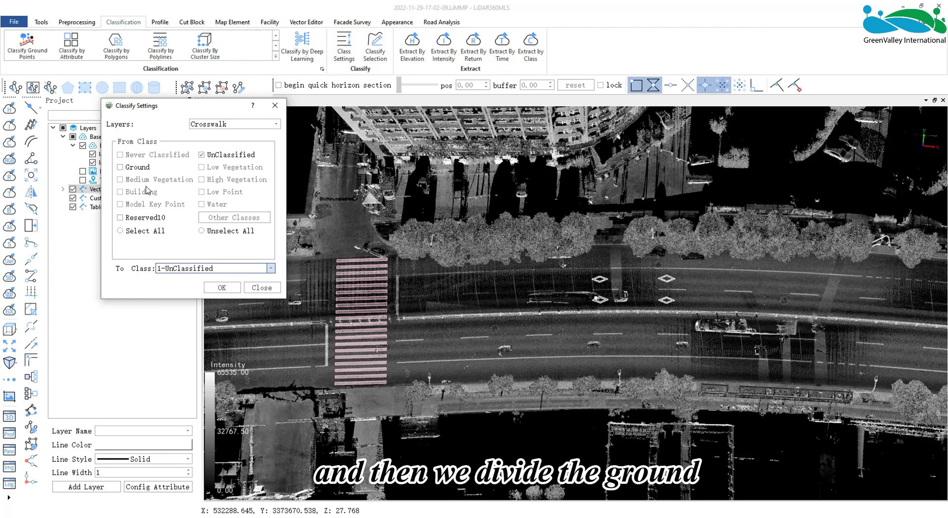
{"action": "left_click", "coordinate": [120, 167]}
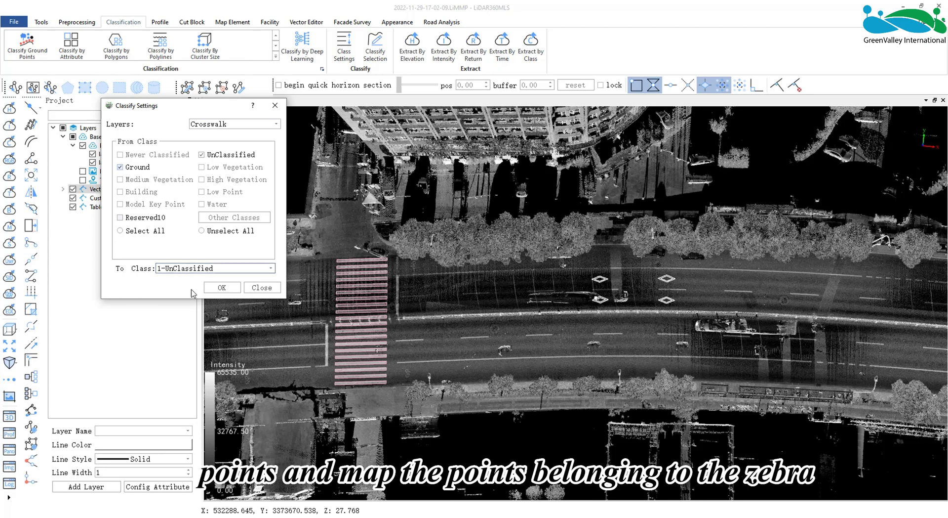
{"action": "left_click", "coordinate": [200, 269]}
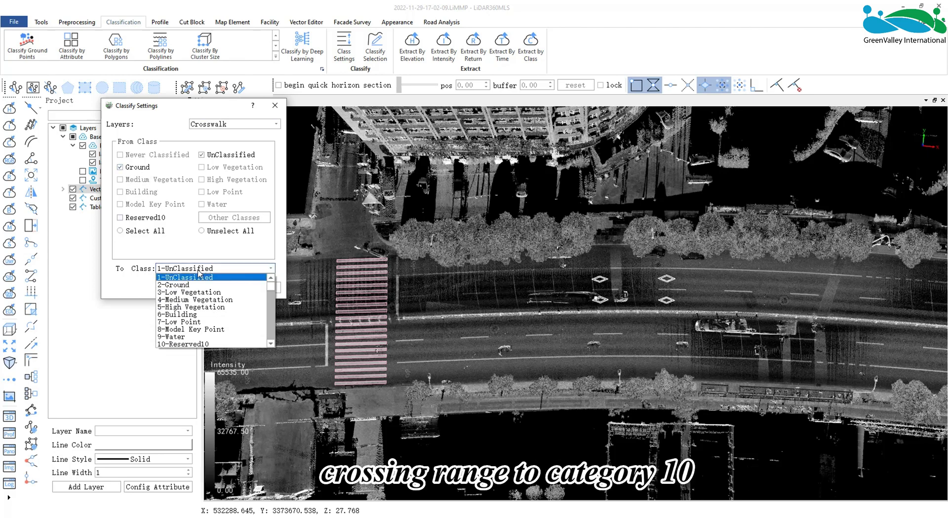
{"action": "left_click", "coordinate": [192, 343]}
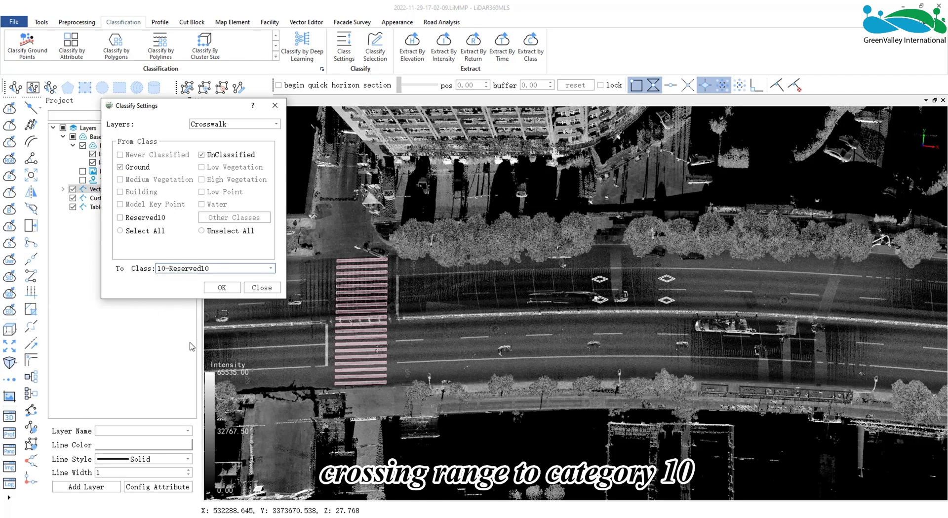
{"action": "left_click", "coordinate": [220, 288]}
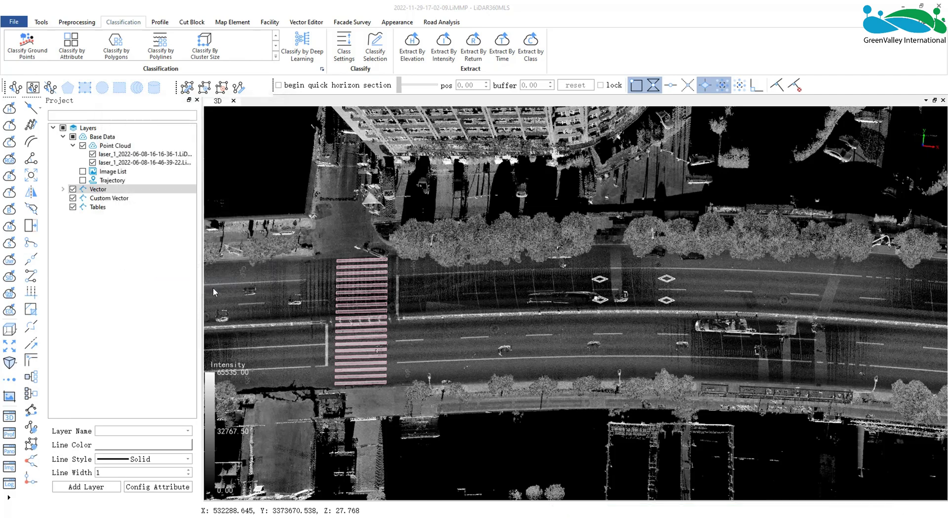
Display the point cloud by classification with all classes shown and inspect the zebra crossing stripes up close
{"action": "left_click", "coordinate": [9, 142]}
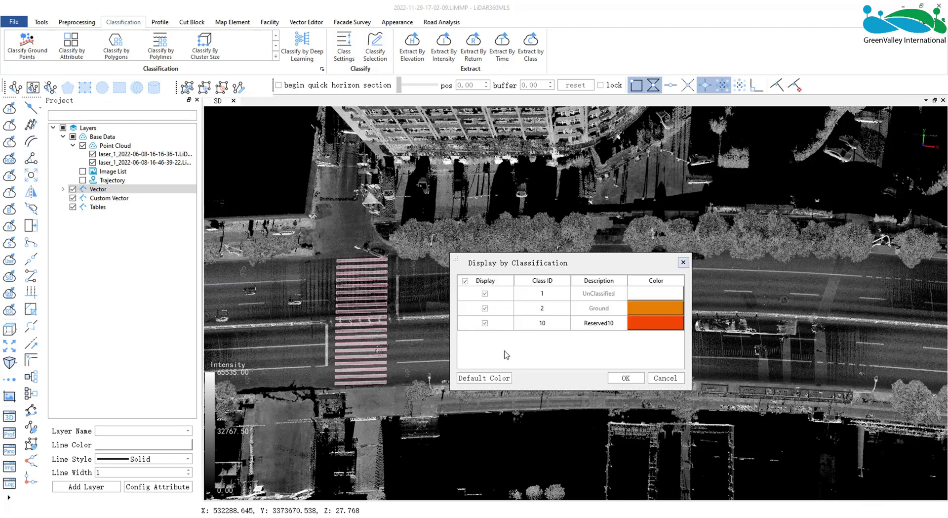
{"action": "left_click", "coordinate": [619, 379]}
{"action": "scroll", "coordinate": [405, 352], "scroll_direction": "up", "scroll_amount": 5}
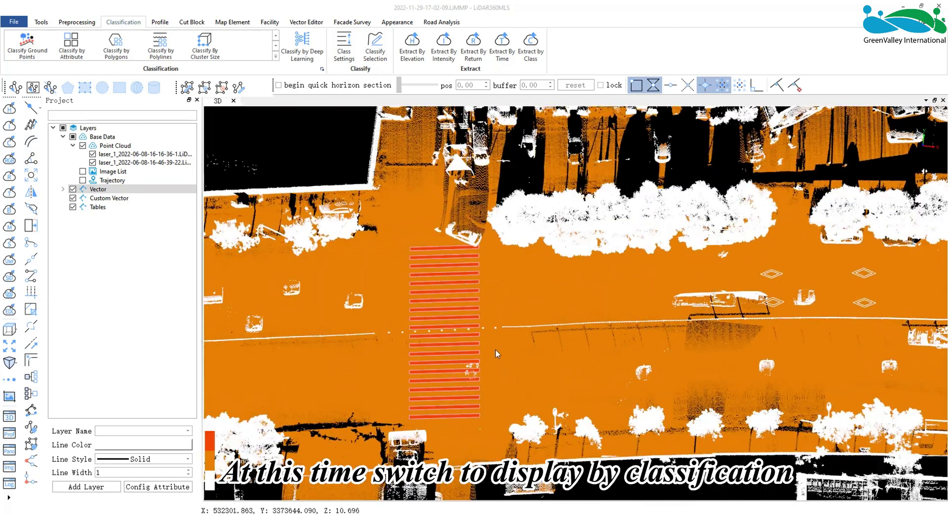
{"action": "right_click_drag", "start_coordinate": [491, 354], "coordinate": [525, 350]}
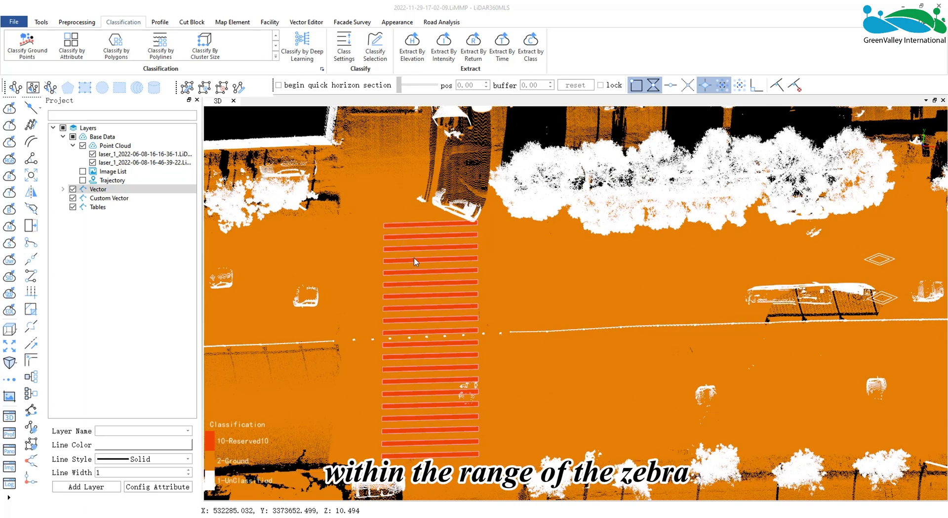
{"action": "scroll", "coordinate": [455, 326], "scroll_direction": "up", "scroll_amount": 2}
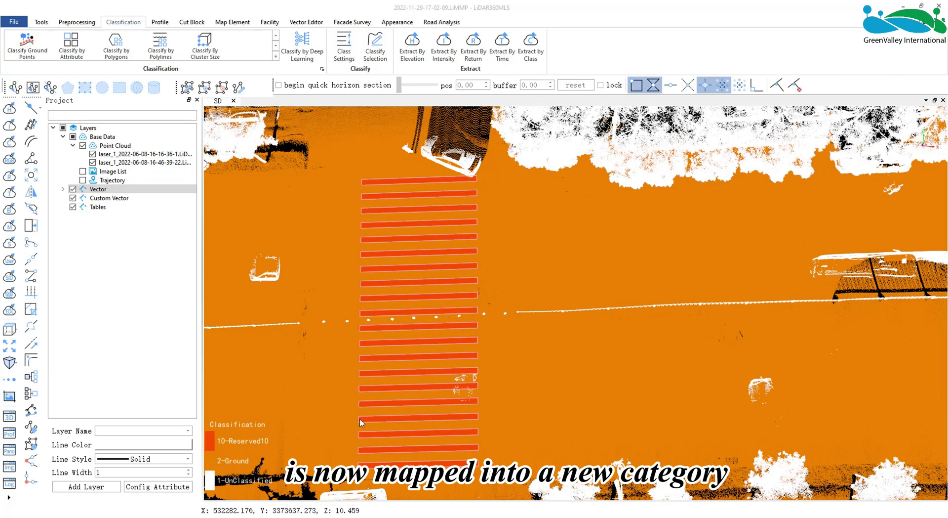
{"action": "scroll", "coordinate": [348, 196], "scroll_direction": "down", "scroll_amount": 1}
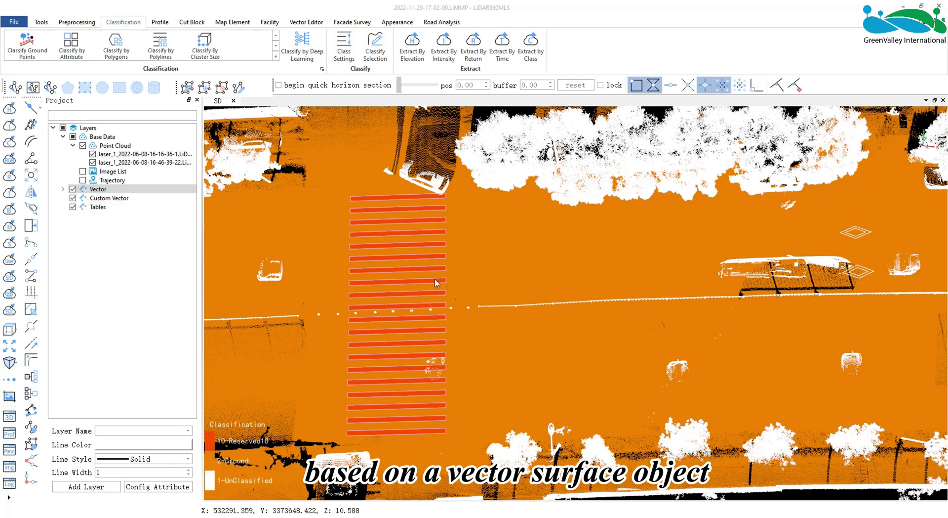
{"action": "scroll", "coordinate": [436, 282], "scroll_direction": "down", "scroll_amount": 3}
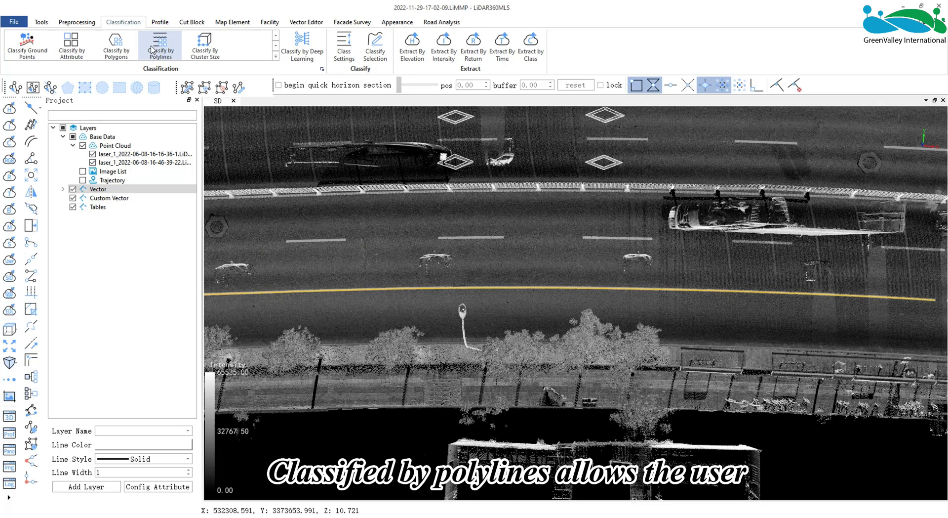
Classify by polylines only the Ground points within a distance of 0.15 from the LaneLine layer into Reserved19
{"action": "left_click", "coordinate": [152, 50]}
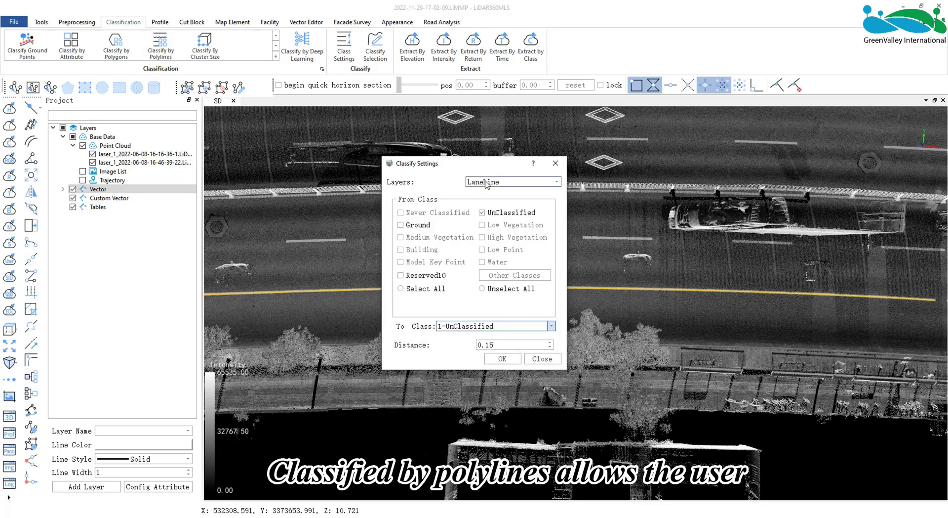
{"action": "left_click", "coordinate": [487, 184]}
{"action": "left_click", "coordinate": [499, 188]}
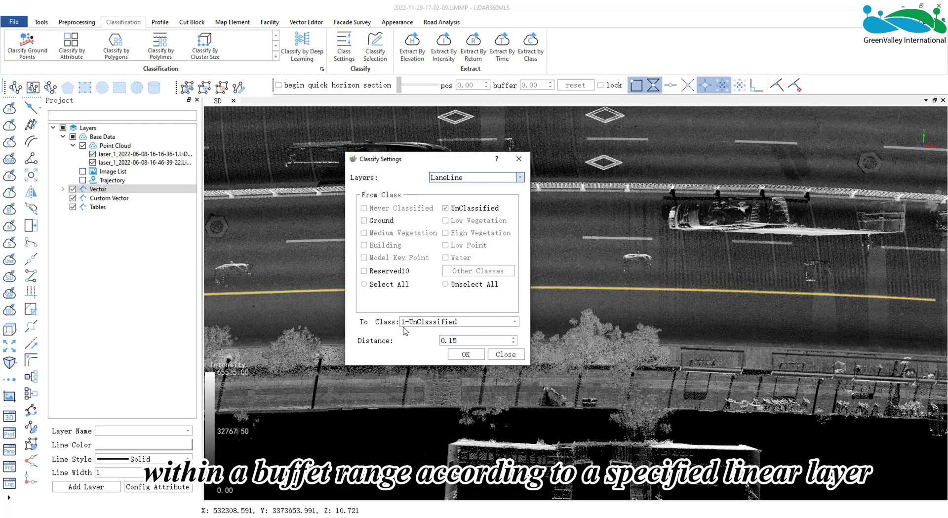
{"action": "left_click_drag", "start_coordinate": [415, 165], "coordinate": [74, 121]}
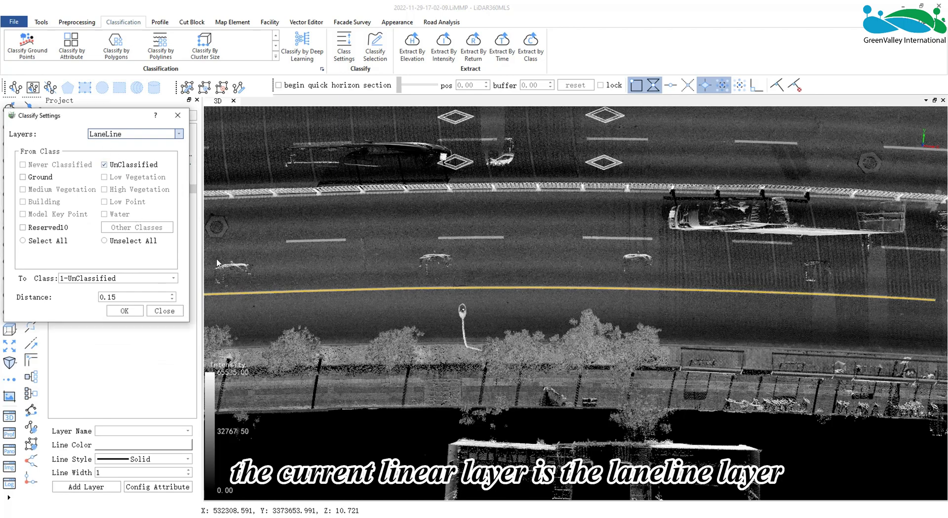
{"action": "left_click", "coordinate": [23, 177]}
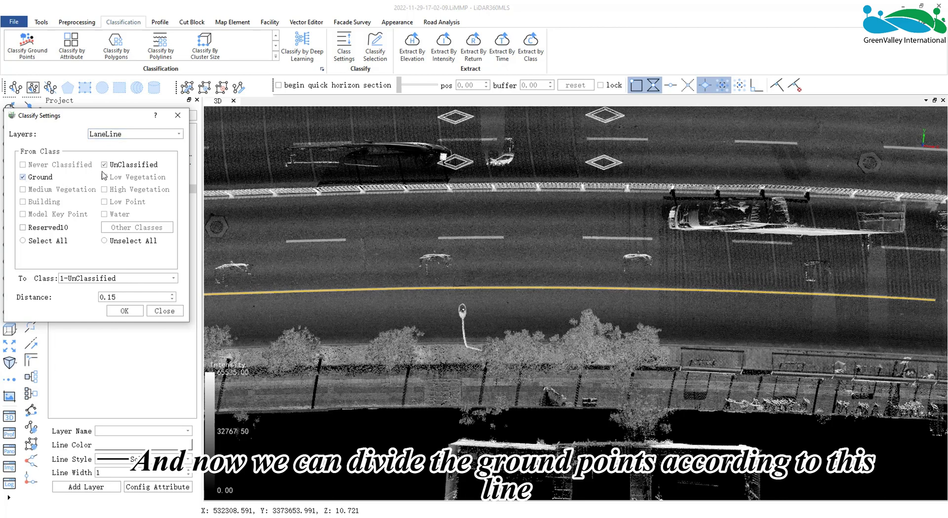
{"action": "left_click", "coordinate": [104, 165]}
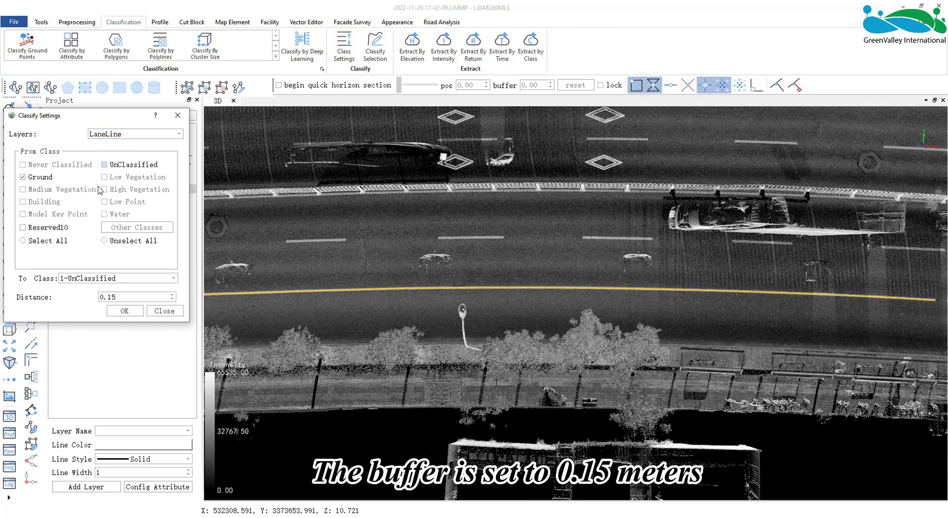
{"action": "left_click", "coordinate": [113, 298]}
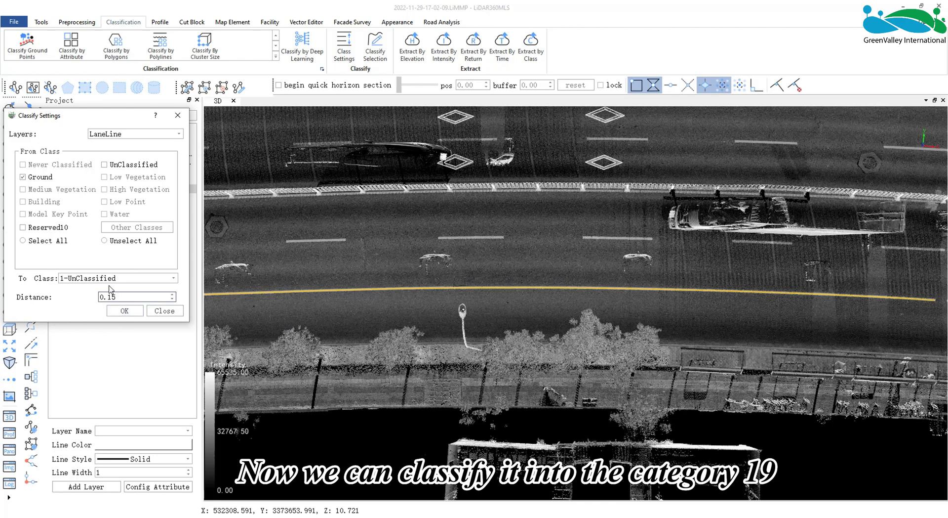
{"action": "left_click", "coordinate": [148, 278]}
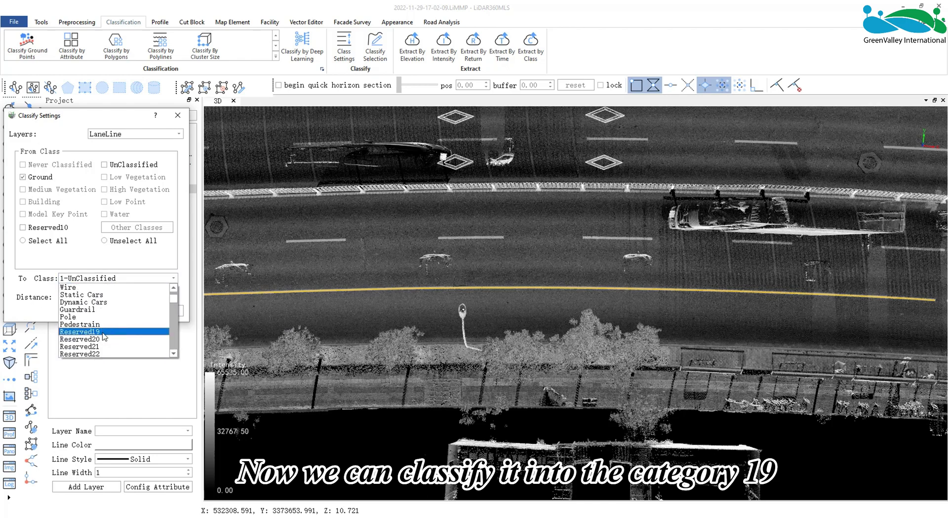
{"action": "left_click", "coordinate": [103, 332]}
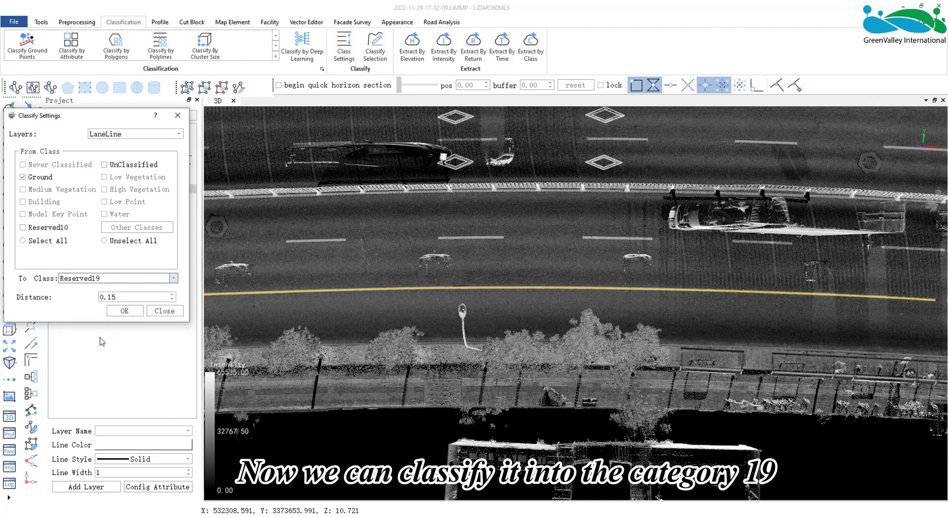
{"action": "left_click", "coordinate": [125, 311]}
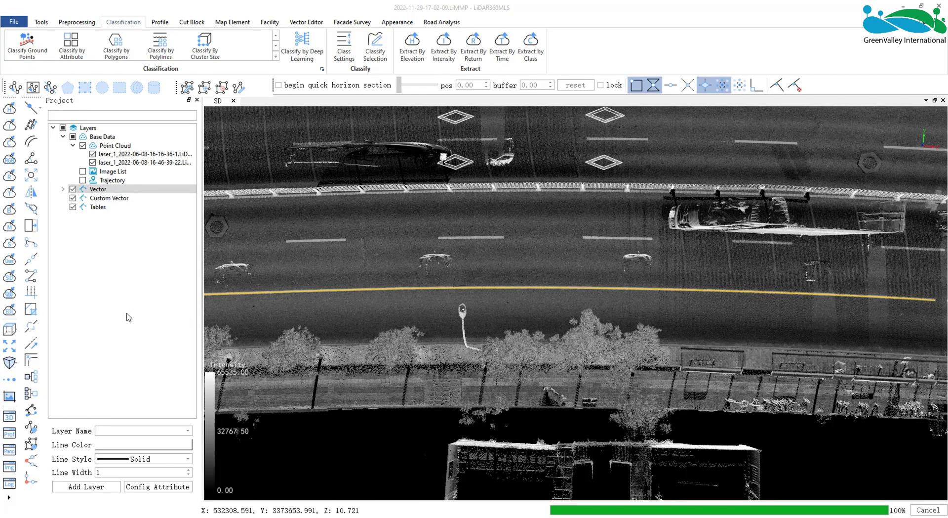
Switch the point cloud to classification display and examine the buffer strip along the lane line
{"action": "left_click", "coordinate": [619, 381]}
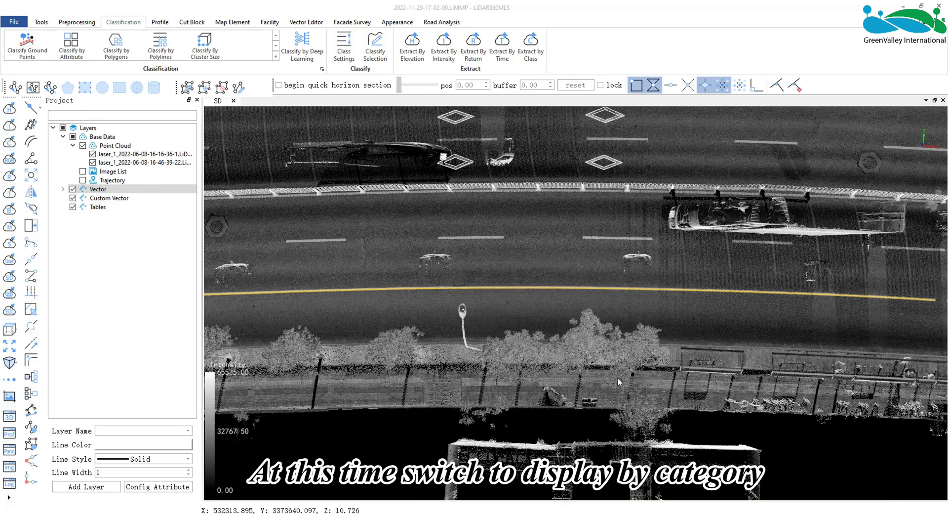
{"action": "scroll", "coordinate": [473, 325], "scroll_direction": "up", "scroll_amount": 5}
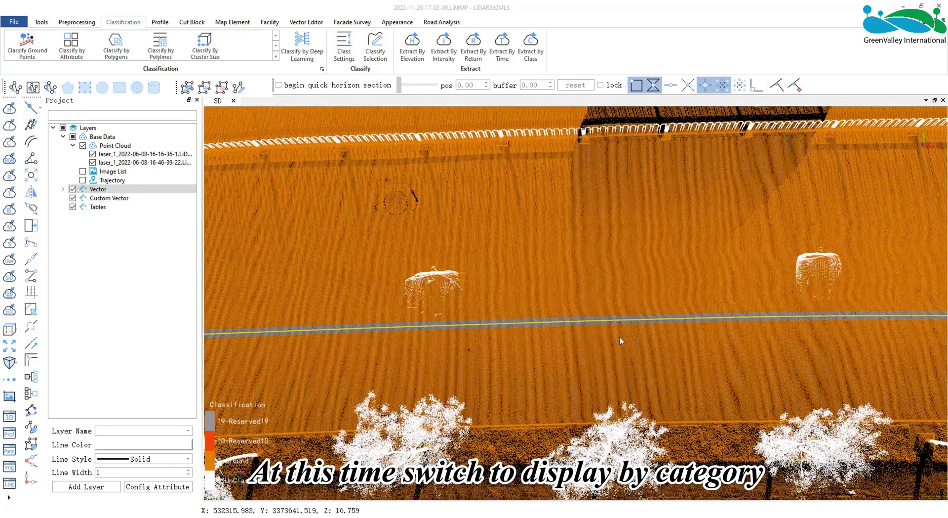
{"action": "scroll", "coordinate": [467, 367], "scroll_direction": "up", "scroll_amount": 6}
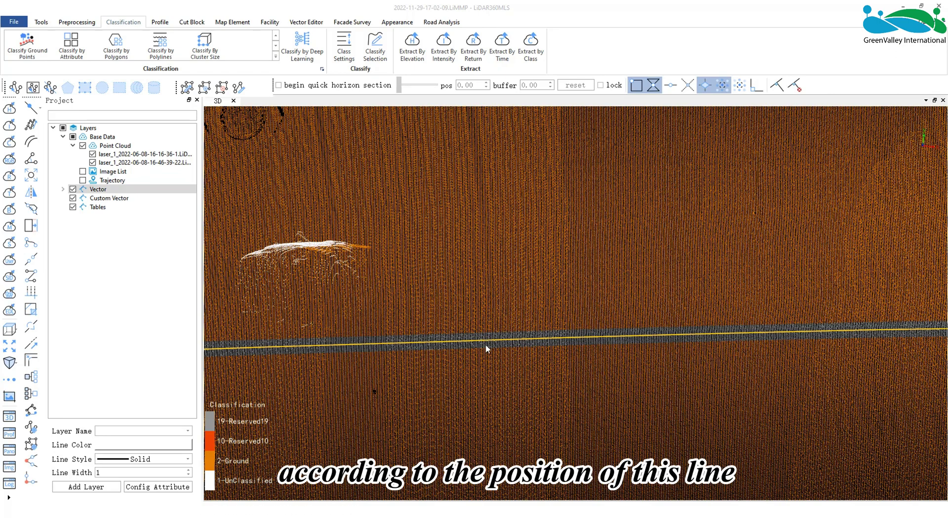
{"action": "scroll", "coordinate": [485, 338], "scroll_direction": "down", "scroll_amount": 2}
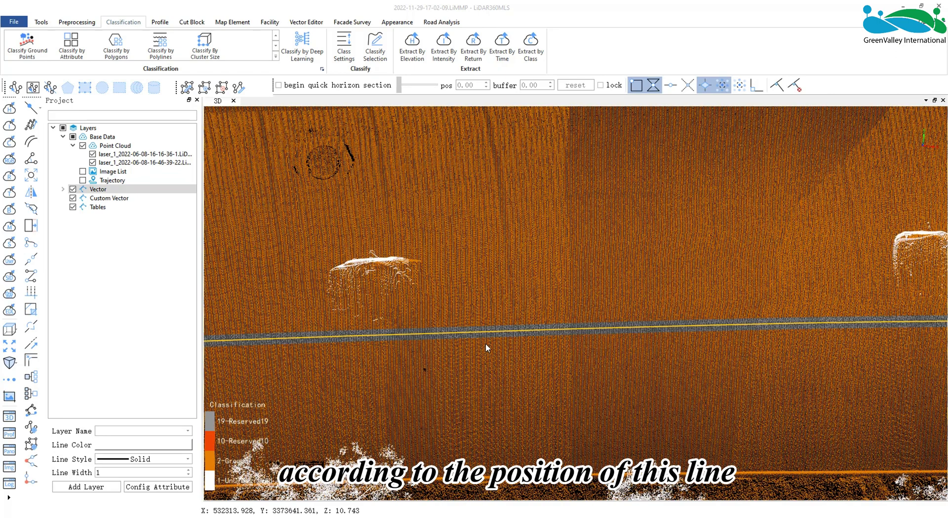
{"action": "scroll", "coordinate": [485, 343], "scroll_direction": "up", "scroll_amount": 2}
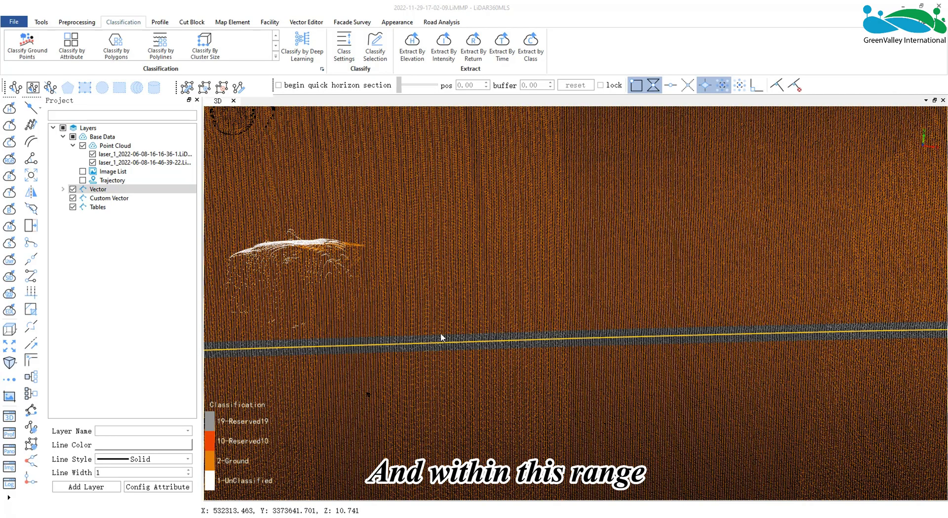
{"action": "scroll", "coordinate": [447, 341], "scroll_direction": "down", "scroll_amount": 2}
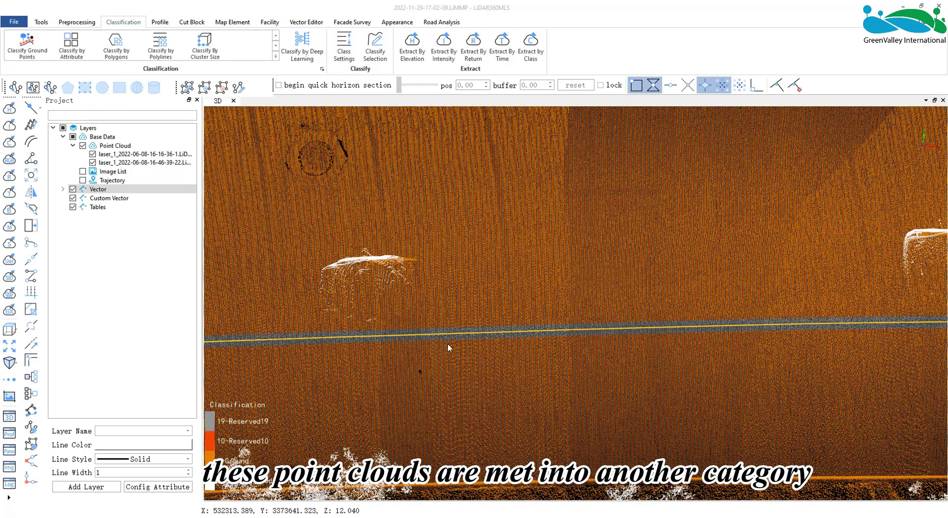
{"action": "scroll", "coordinate": [426, 351], "scroll_direction": "down", "scroll_amount": 2}
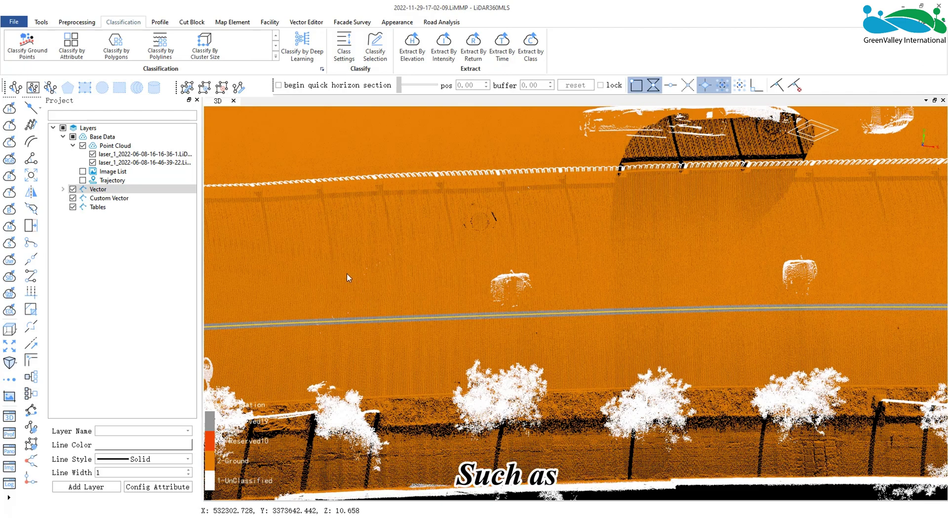
{"action": "left_click_drag", "start_coordinate": [346, 273], "coordinate": [355, 290]}
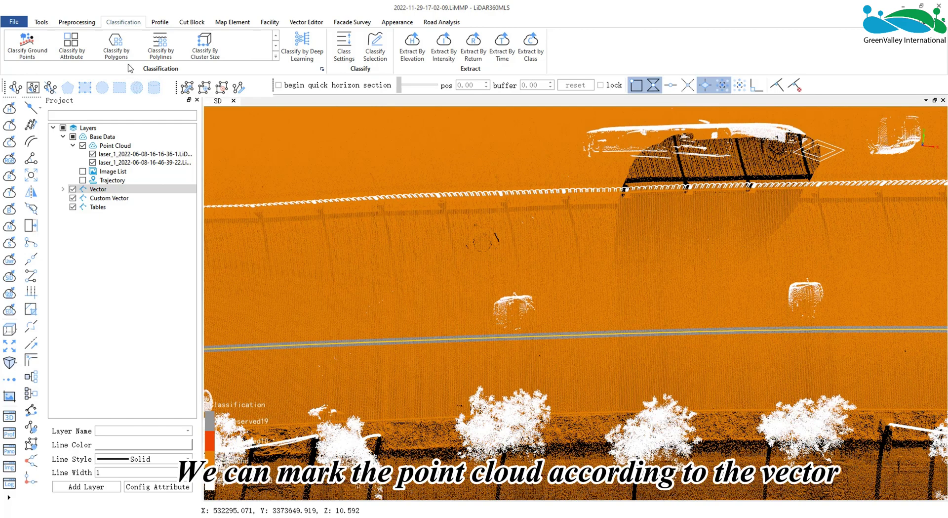
{"action": "left_click_drag", "start_coordinate": [449, 285], "coordinate": [446, 285]}
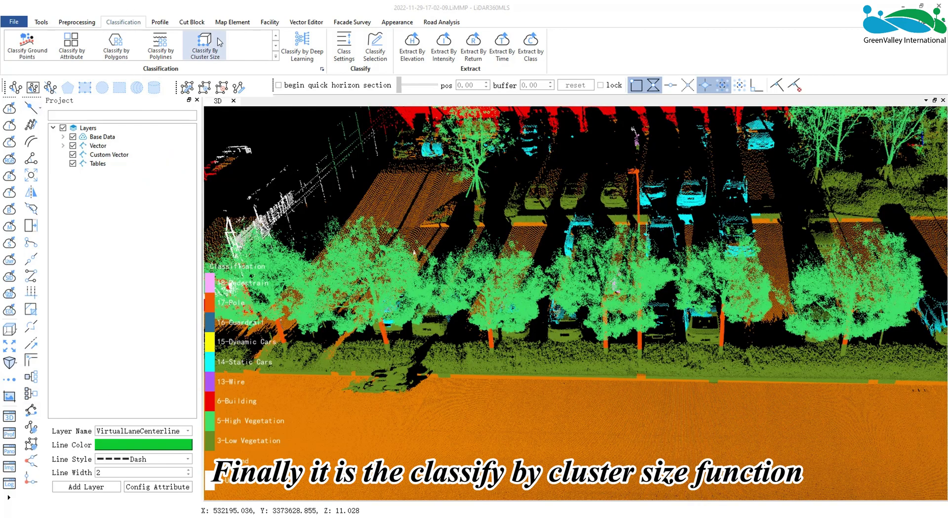
{"action": "left_click", "coordinate": [220, 42]}
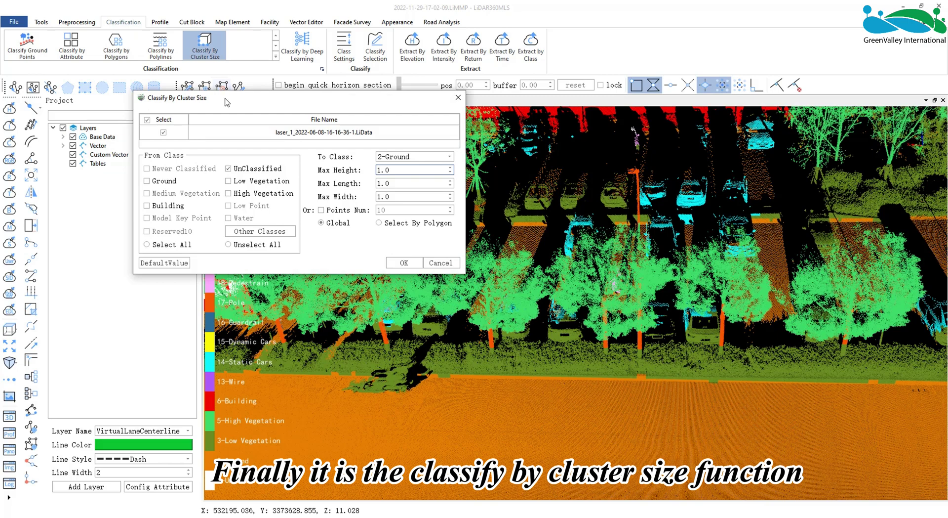
{"action": "left_click_drag", "start_coordinate": [222, 102], "coordinate": [192, 102]}
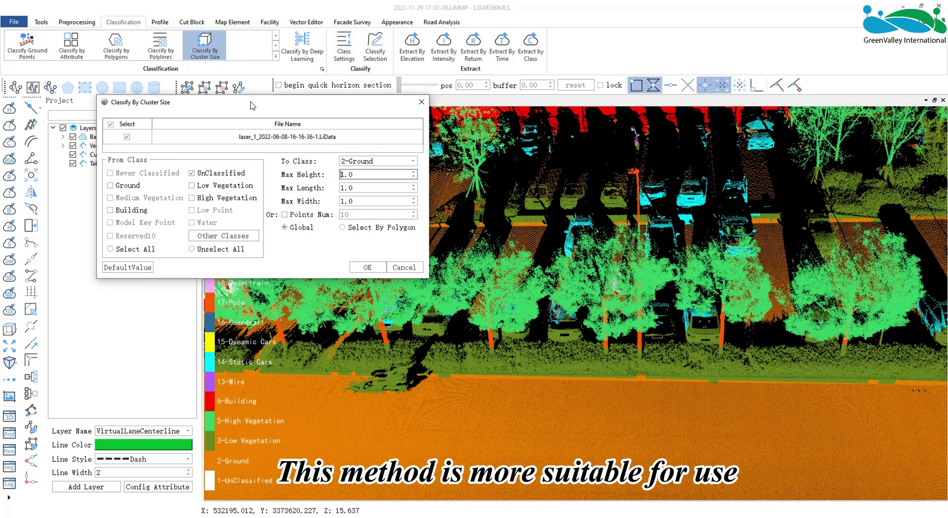
{"action": "left_click_drag", "start_coordinate": [252, 105], "coordinate": [202, 93]}
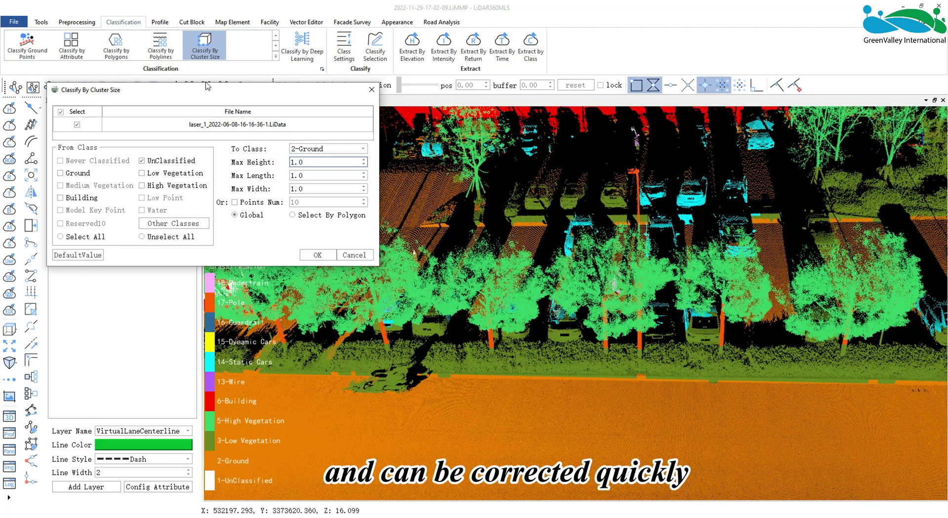
{"action": "left_click_drag", "start_coordinate": [233, 92], "coordinate": [200, 55]}
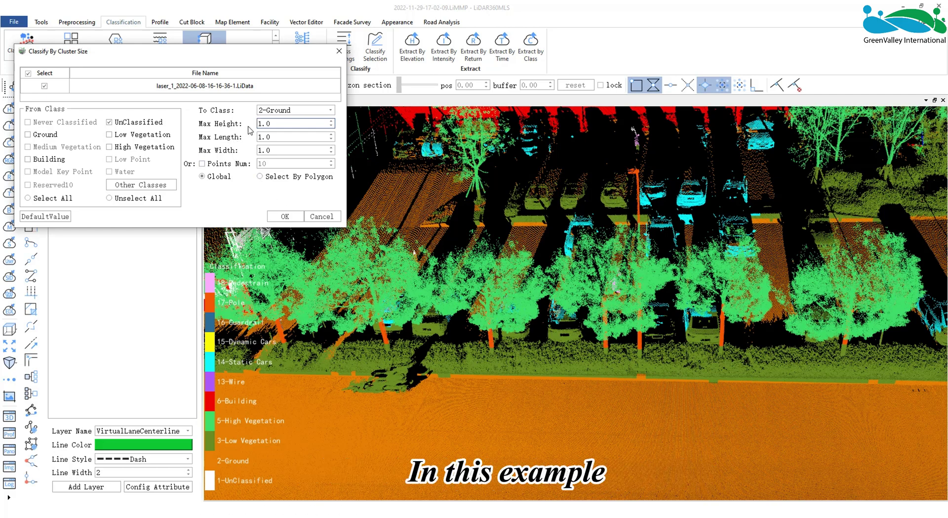
{"action": "left_click", "coordinate": [109, 122]}
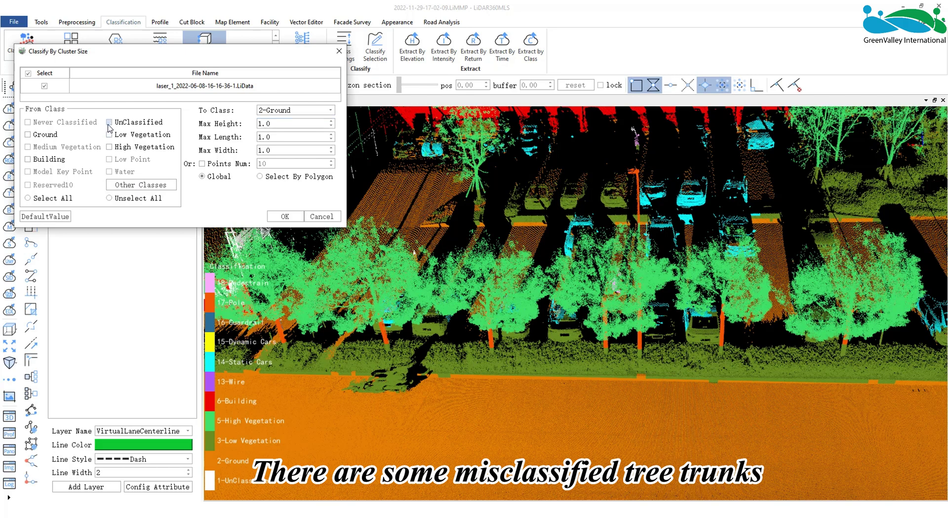
{"action": "left_click", "coordinate": [141, 185]}
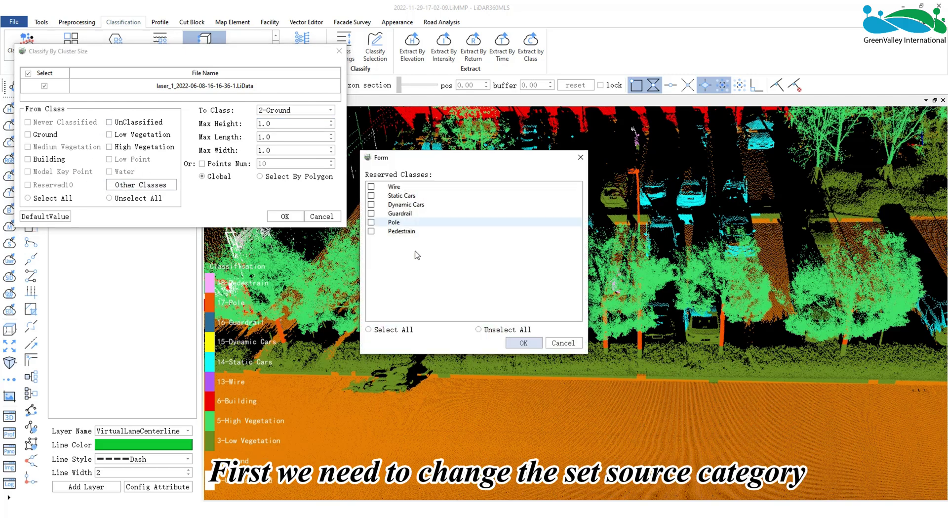
{"action": "left_click", "coordinate": [519, 343]}
{"action": "left_click", "coordinate": [290, 113]}
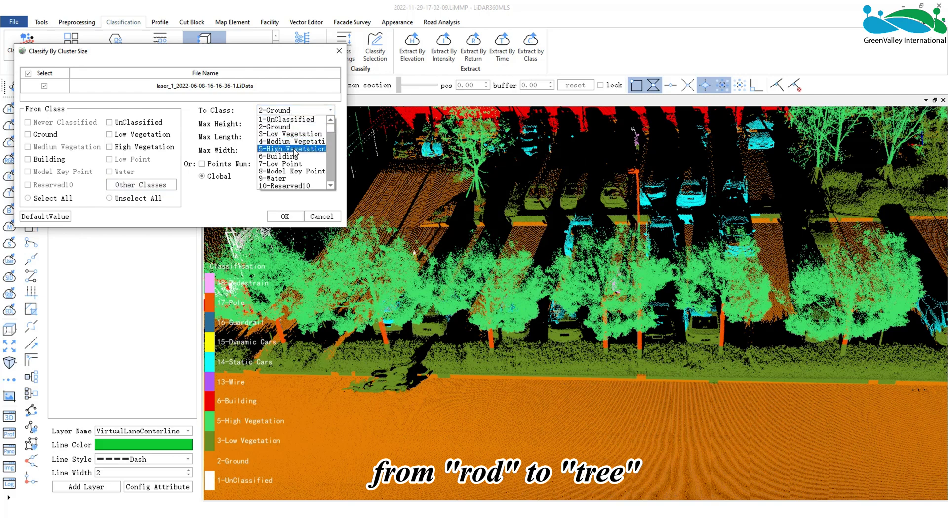
{"action": "left_click", "coordinate": [293, 147]}
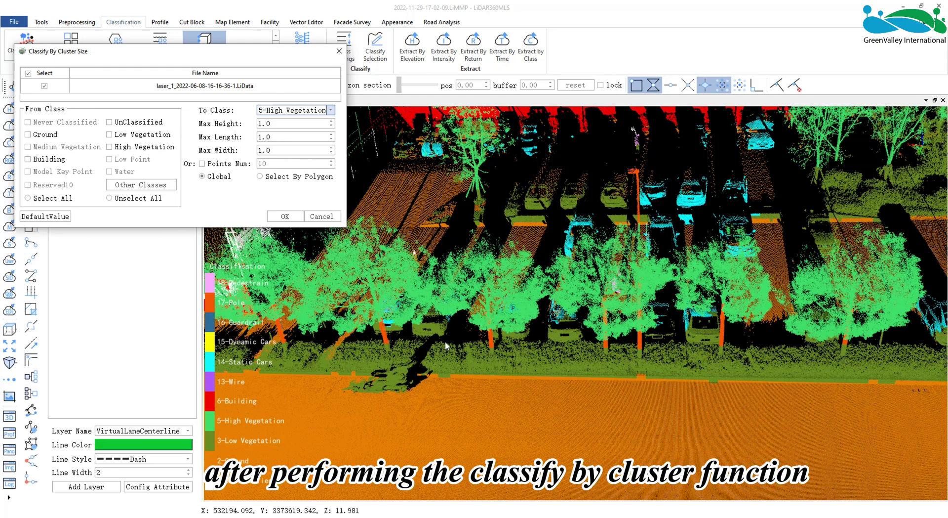
{"action": "left_click", "coordinate": [321, 216]}
Measure the length of the tree trunks misclassified as poles in the row along the hedge
{"action": "left_click", "coordinate": [41, 21]}
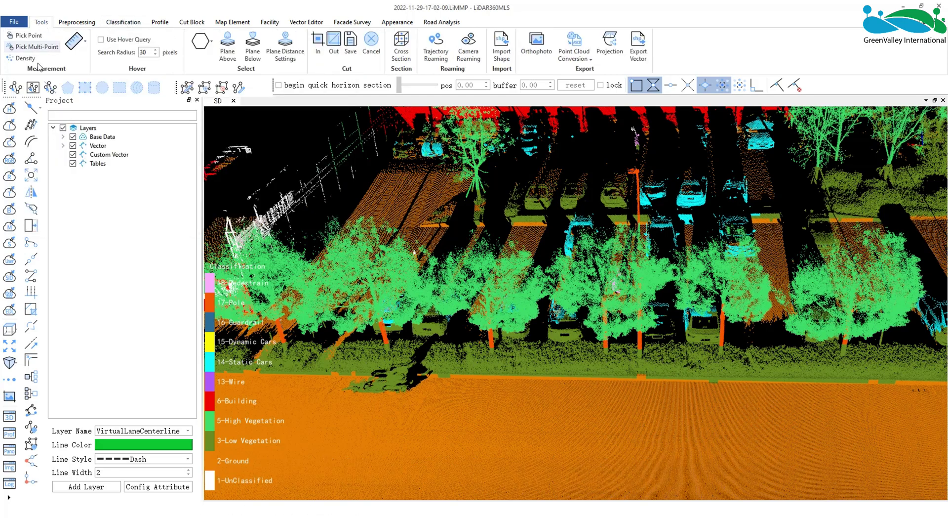
{"action": "left_click_drag", "start_coordinate": [463, 260], "coordinate": [411, 315]}
{"action": "left_click", "coordinate": [409, 367]}
{"action": "left_click", "coordinate": [408, 337]}
{"action": "left_click", "coordinate": [316, 269]}
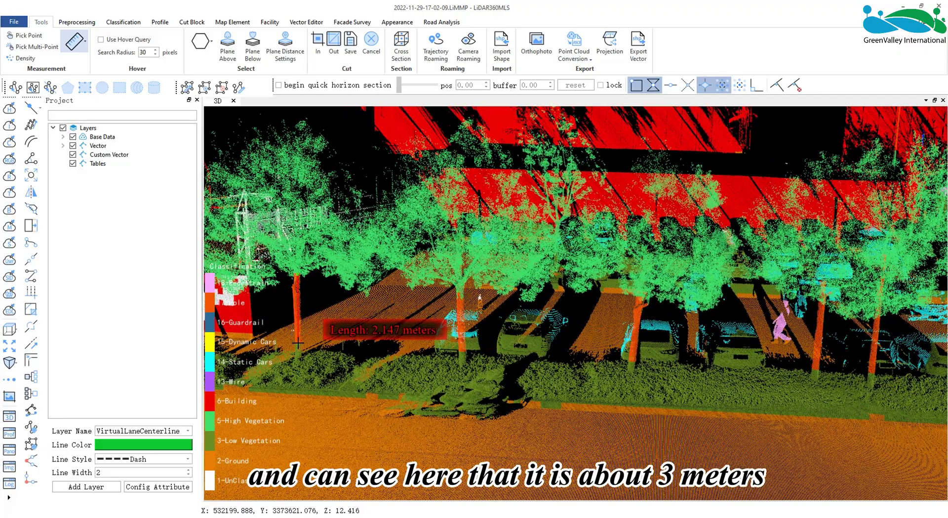
{"action": "left_click_drag", "start_coordinate": [299, 341], "coordinate": [536, 303]}
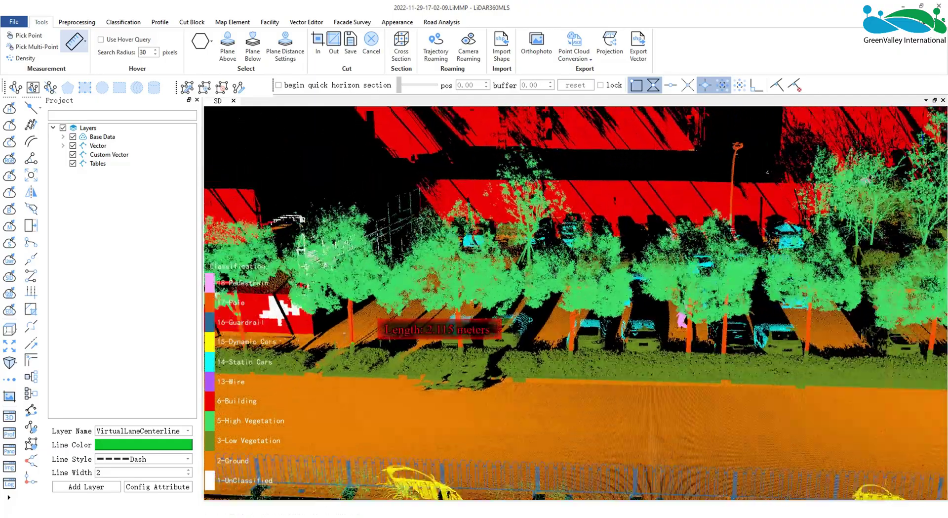
Start a Classify By Cluster Size run with Pole as the only source class, excluding UnClassified
{"action": "left_click", "coordinate": [123, 22]}
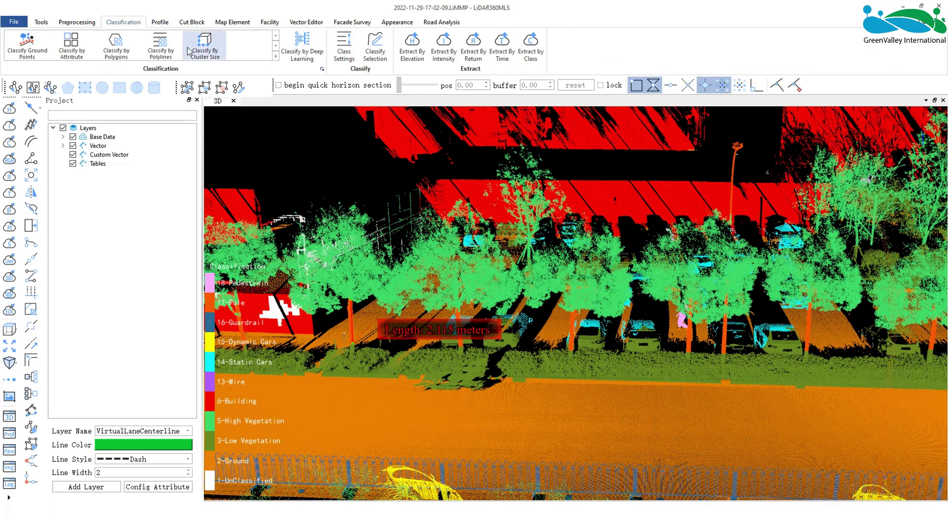
{"action": "left_click", "coordinate": [205, 44]}
{"action": "left_click", "coordinate": [171, 231]}
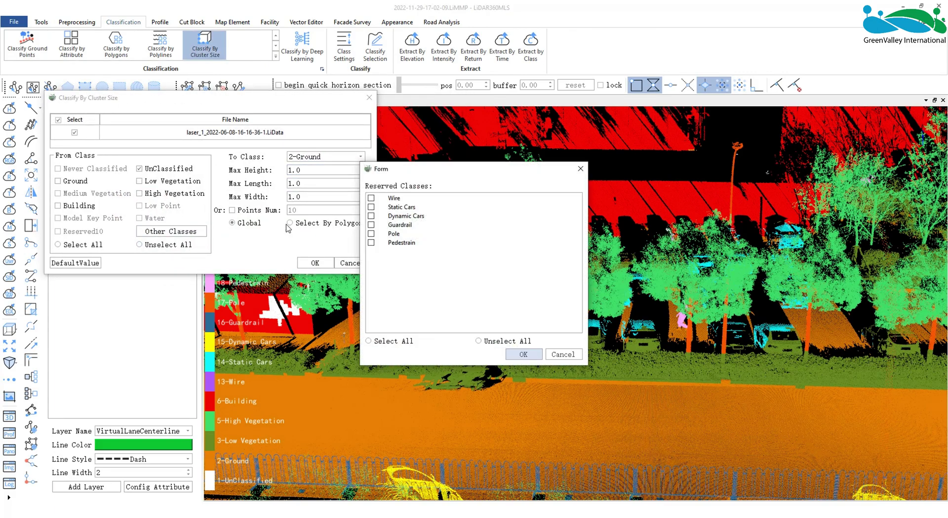
{"action": "left_click", "coordinate": [372, 238]}
{"action": "left_click", "coordinate": [524, 353]}
{"action": "left_click", "coordinate": [139, 168]}
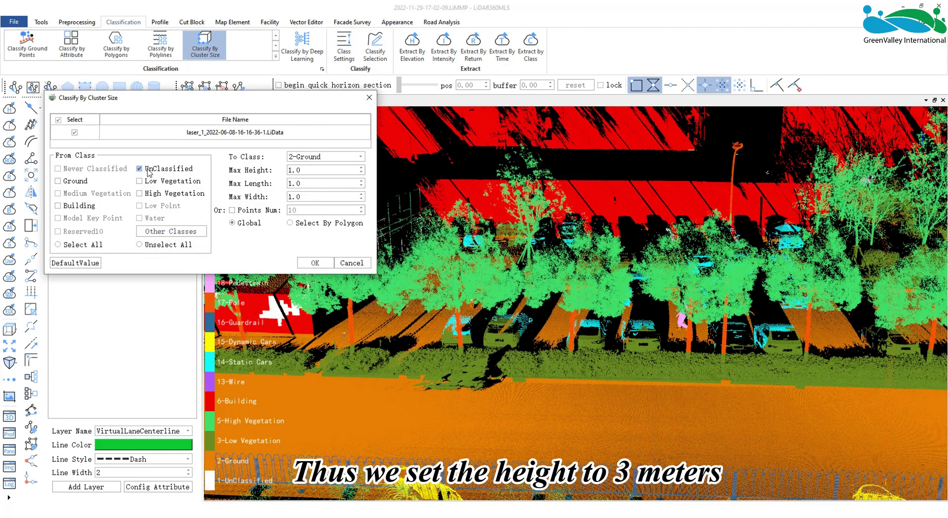
Set the cluster classification's target class to 5-High Vegetation and its maximum height to 3.0
{"action": "left_click", "coordinate": [300, 157]}
{"action": "left_click", "coordinate": [322, 196]}
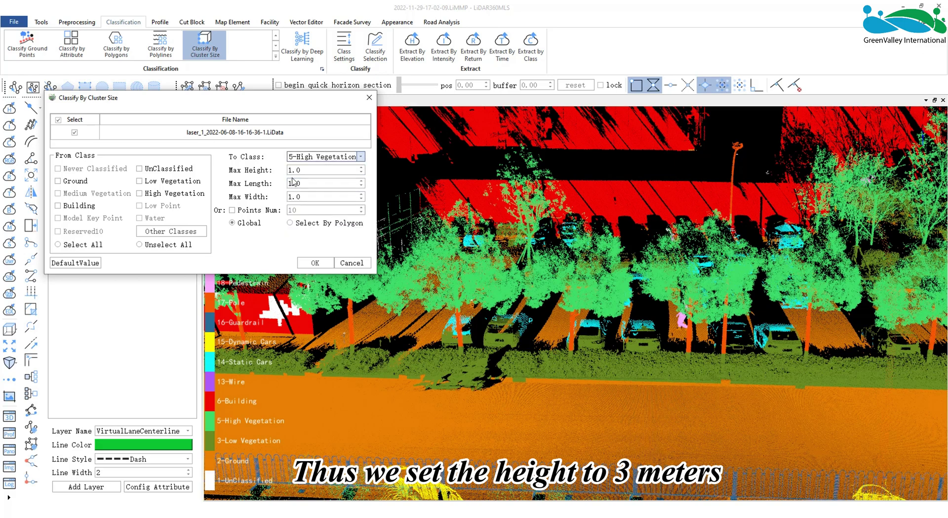
{"action": "left_click_drag", "start_coordinate": [295, 170], "coordinate": [279, 172]}
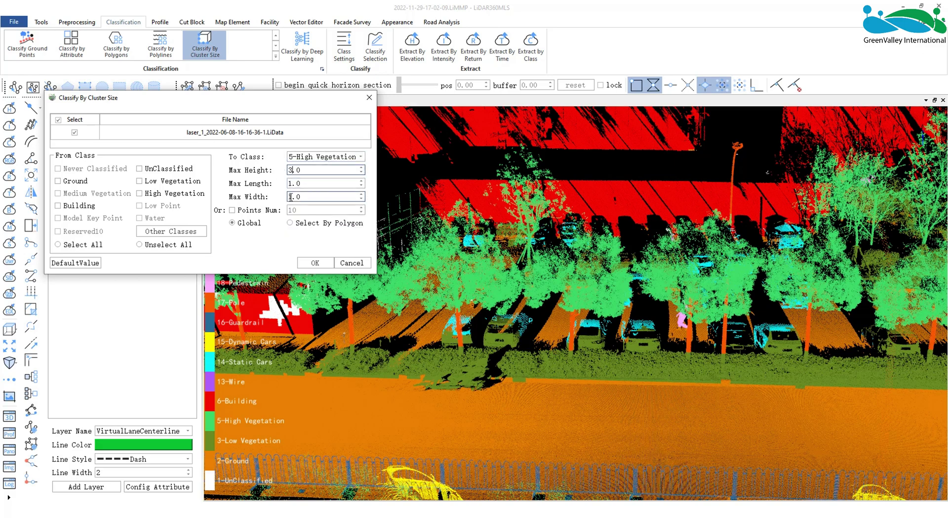
{"action": "left_click_drag", "start_coordinate": [256, 100], "coordinate": [154, 90]}
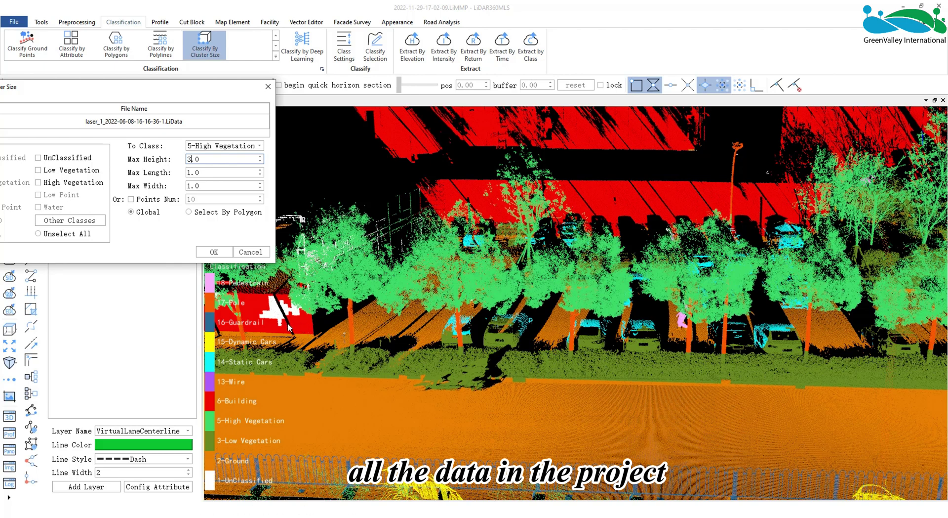
Switch to Select By Polygon, outline the row of tree trunks along the hedge and run the cluster classification on that area
{"action": "left_click", "coordinate": [189, 212]}
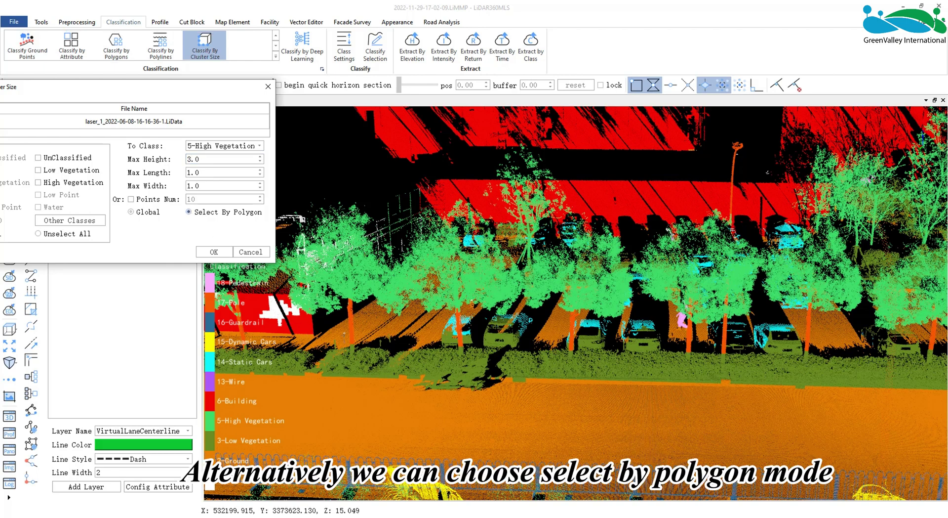
{"action": "left_click", "coordinate": [326, 245]}
{"action": "left_click", "coordinate": [325, 371]}
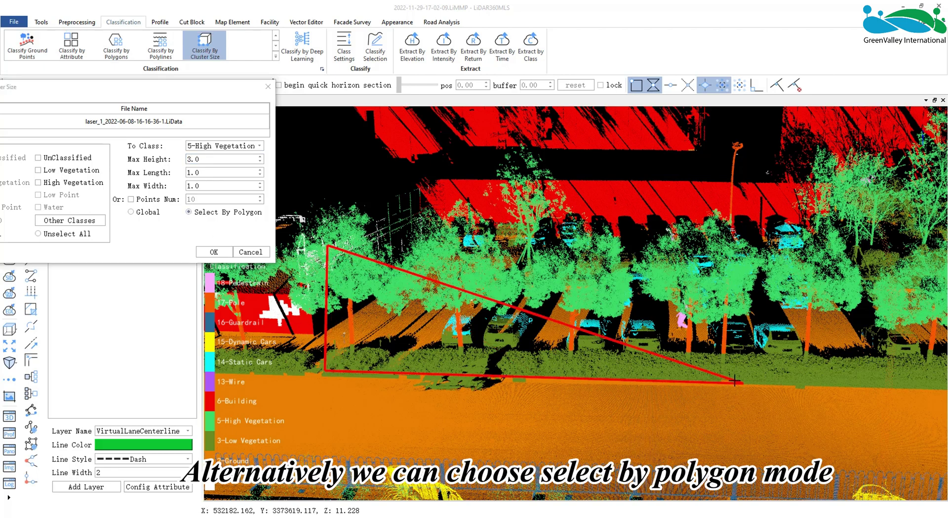
{"action": "left_click", "coordinate": [706, 373]}
{"action": "left_click", "coordinate": [708, 270]}
{"action": "right_click", "coordinate": [706, 276]}
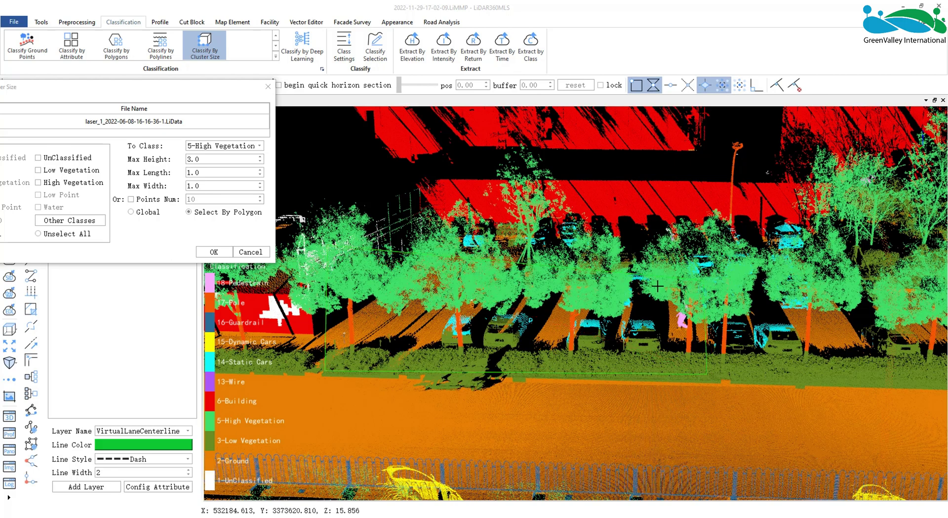
{"action": "left_click", "coordinate": [214, 252]}
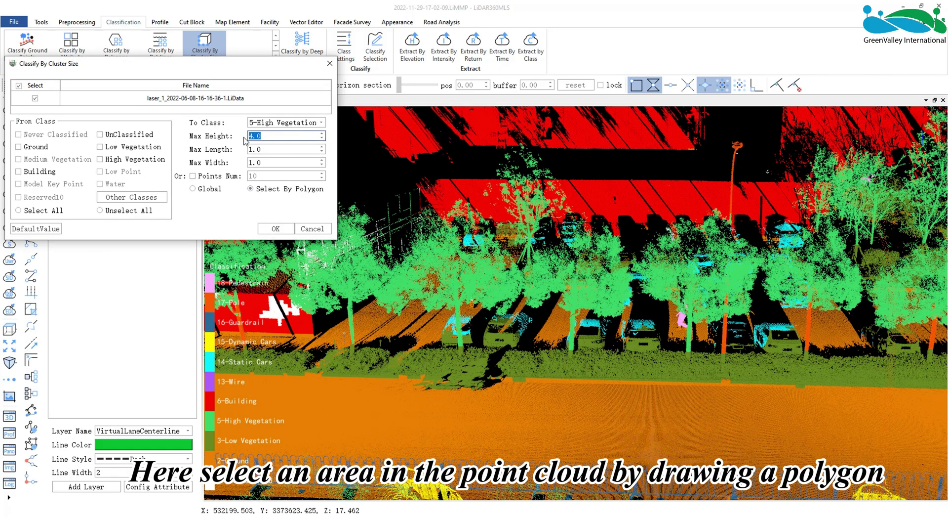
Run the cluster classification with a maximum height of 4.0 inside a small polygon beside the first trunk of the row
{"action": "left_click", "coordinate": [346, 297]}
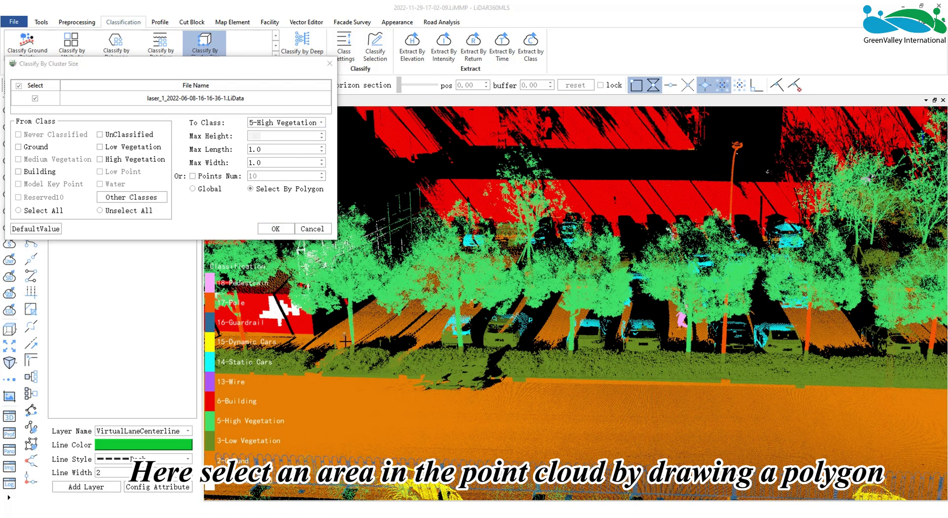
{"action": "left_click", "coordinate": [349, 374]}
{"action": "left_click", "coordinate": [378, 368]}
{"action": "left_click", "coordinate": [375, 323]}
{"action": "left_click", "coordinate": [277, 230]}
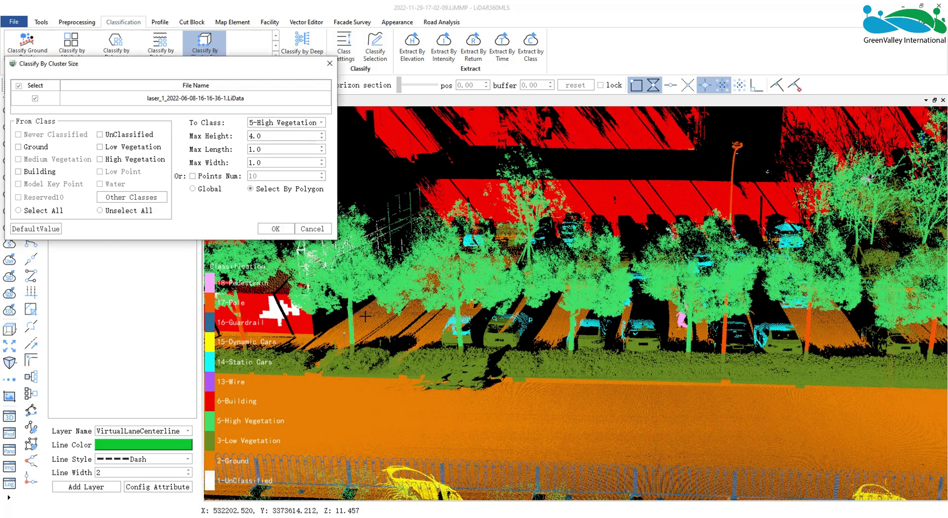
Outline the still misclassified trunks farther along the hedge with a polygon and classify their clusters as 5-High Vegetation
{"action": "left_click_drag", "start_coordinate": [768, 171], "coordinate": [642, 152]}
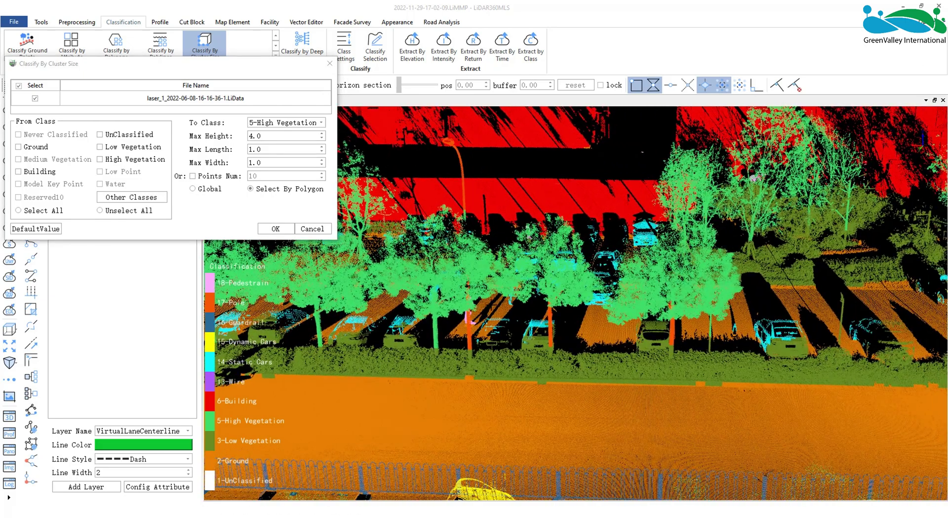
{"action": "left_click", "coordinate": [526, 271]}
{"action": "left_click", "coordinate": [525, 369]}
{"action": "left_click", "coordinate": [711, 370]}
{"action": "left_click", "coordinate": [704, 277]}
{"action": "right_click", "coordinate": [704, 276]}
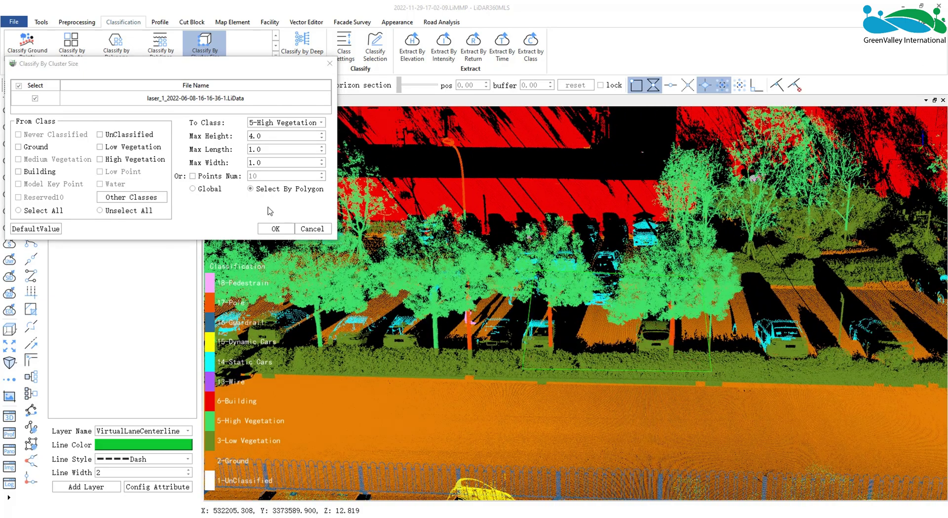
{"action": "left_click", "coordinate": [276, 228]}
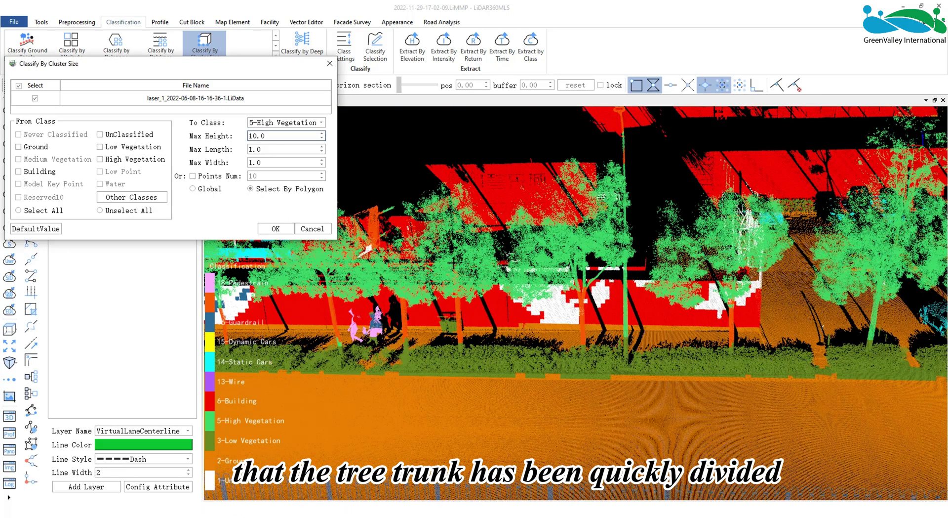
Classify the Pole clusters up to 10.0 high as 5-High Vegetation inside a polygon around the trunks in front of the building wall
{"action": "left_click", "coordinate": [443, 251]}
{"action": "left_click", "coordinate": [439, 372]}
{"action": "left_click", "coordinate": [615, 376]}
{"action": "right_click", "coordinate": [600, 274]}
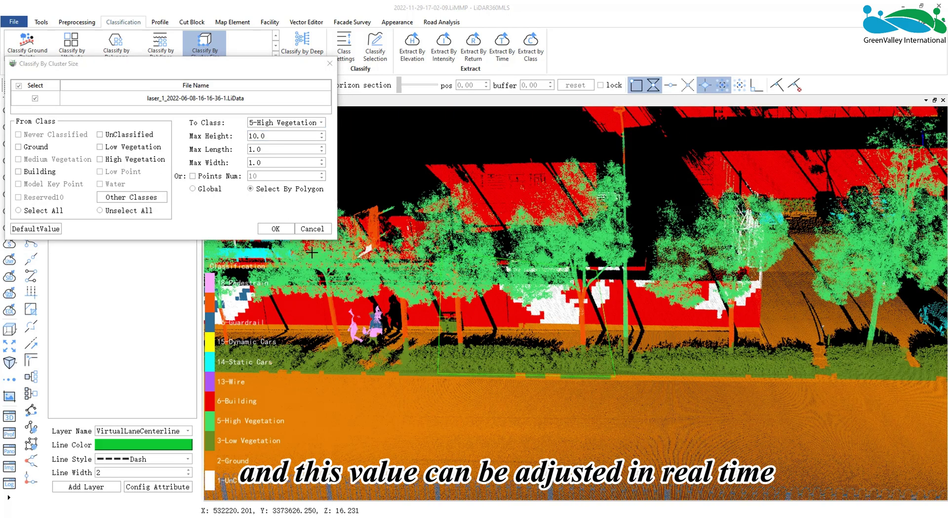
{"action": "left_click", "coordinate": [276, 229]}
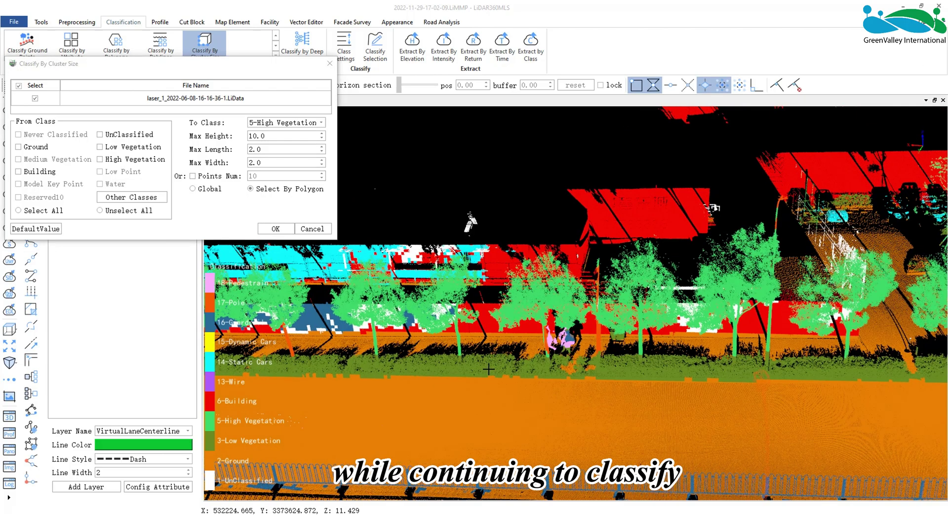
{"action": "left_click_drag", "start_coordinate": [489, 369], "coordinate": [525, 381]}
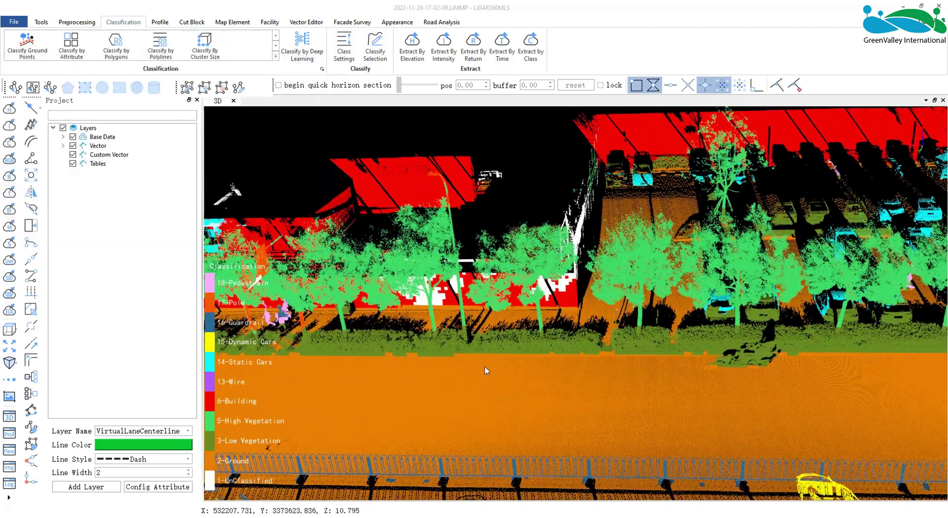